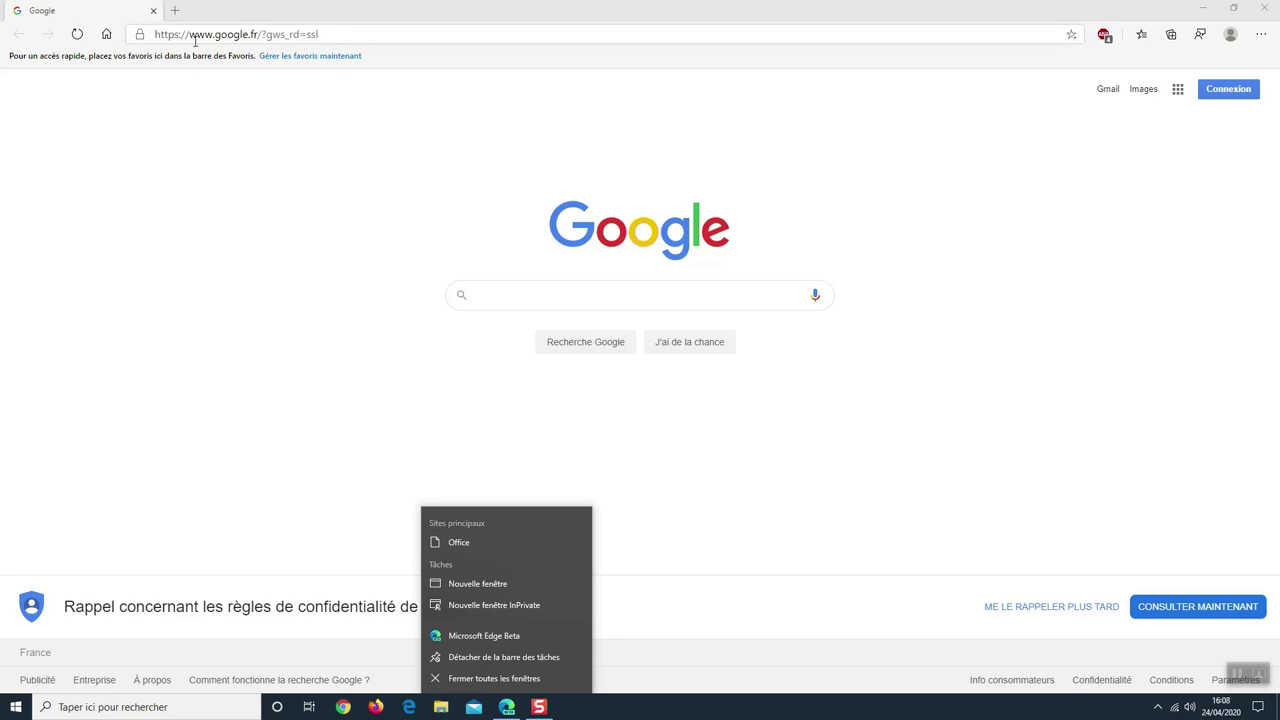
Run a web search for "recette pain" from the address bar with the default search engine.
{"action": "left_click", "coordinate": [251, 214]}
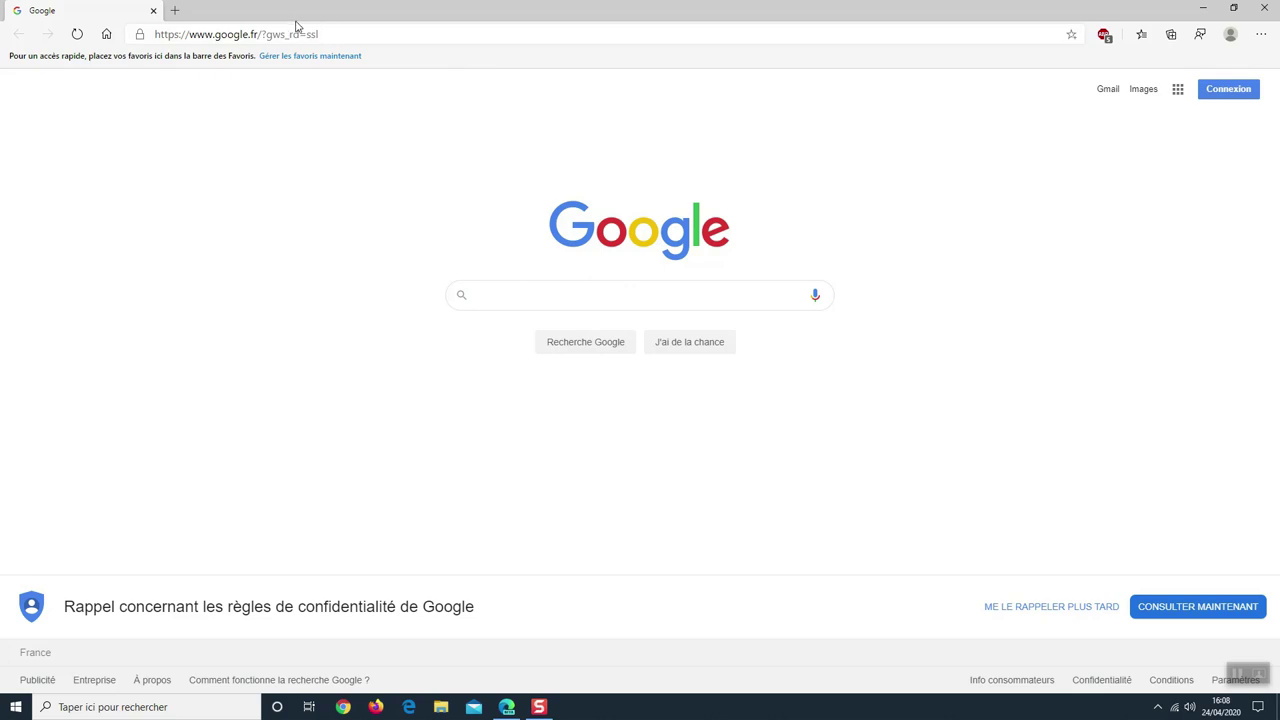
{"action": "left_click", "coordinate": [369, 33]}
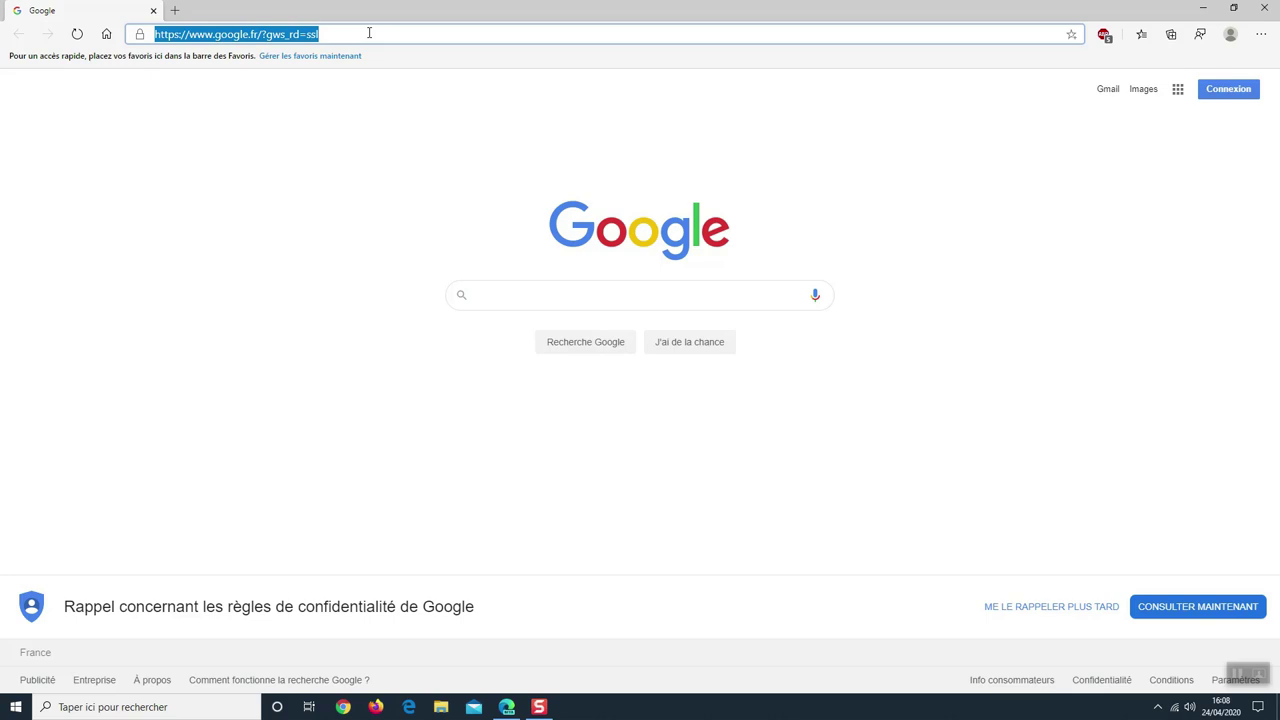
{"action": "type", "text": "recette "}
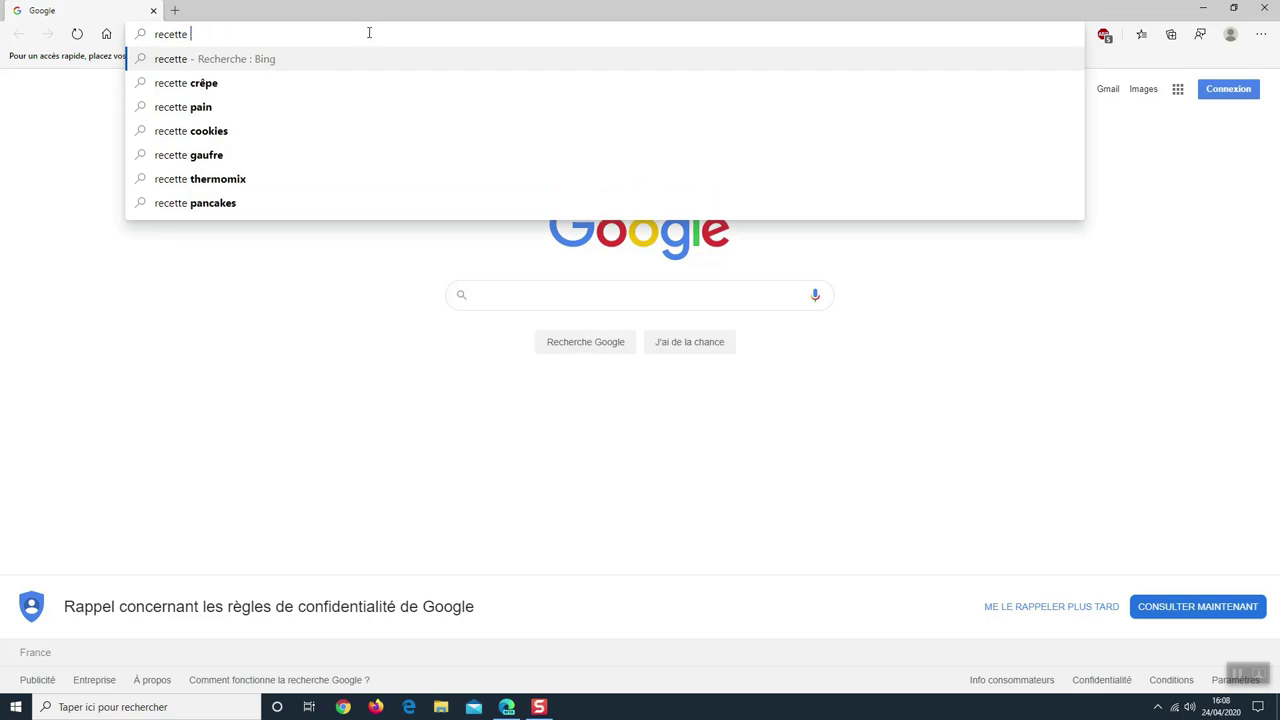
{"action": "type", "text": "pp"}
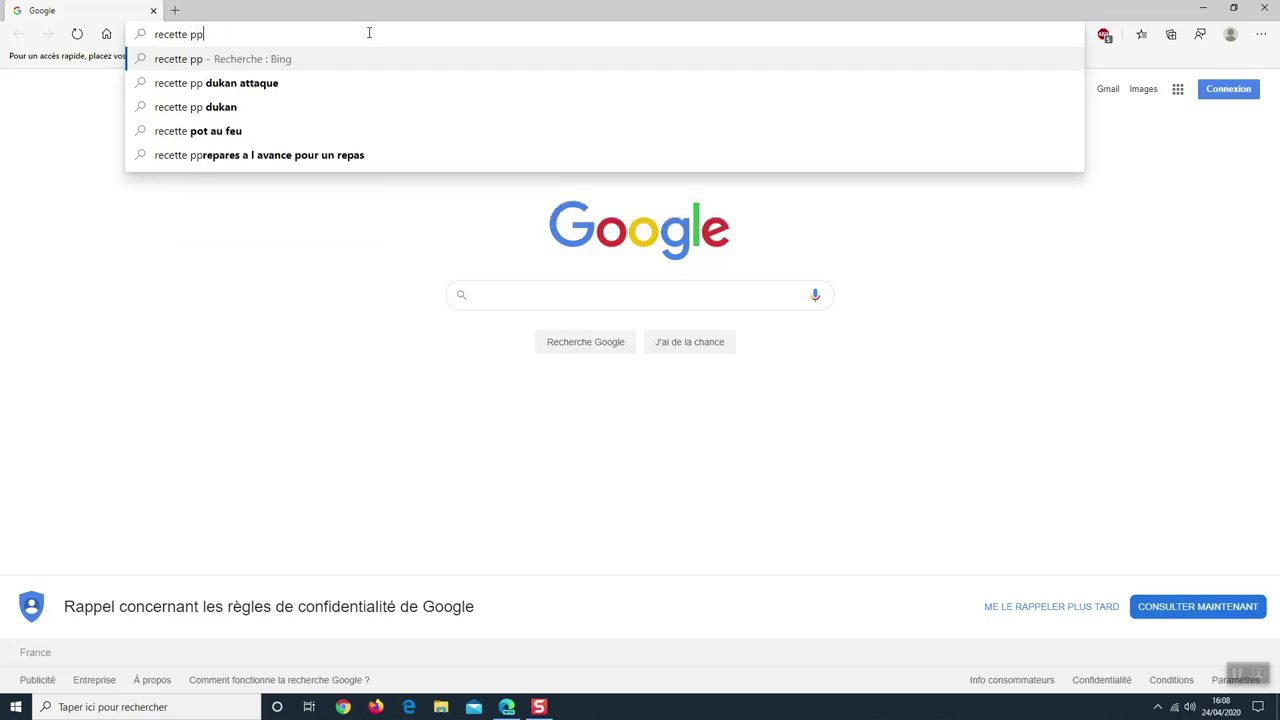
{"action": "key", "text": "BackSpace"}
{"action": "type", "text": "ain"}
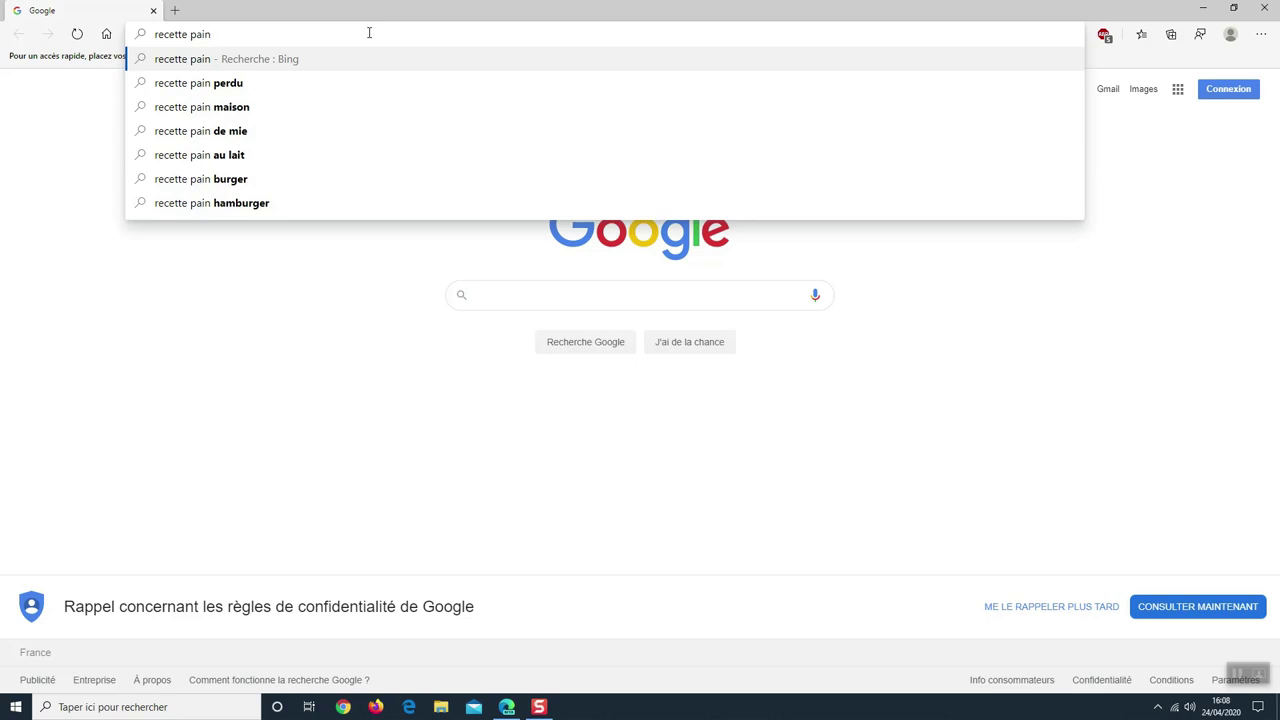
{"action": "key", "text": "Return"}
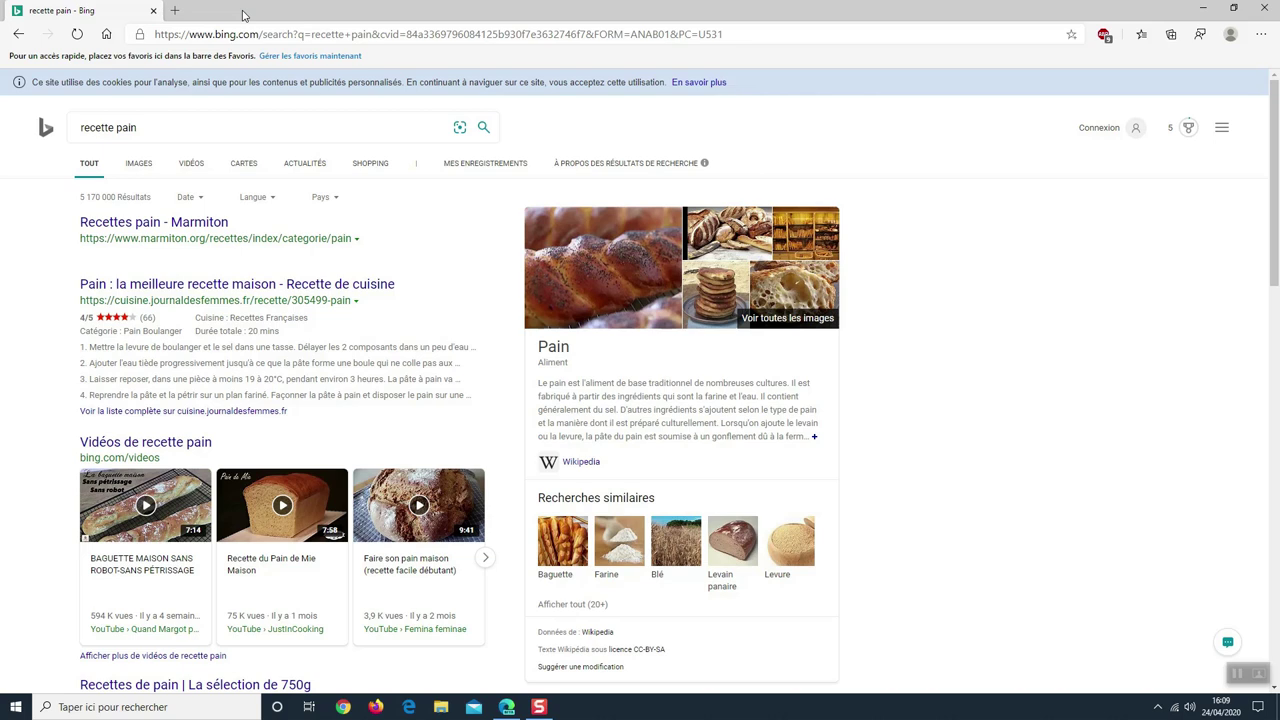
Open the Barre d'adresse settings under Confidentialité et services in the browser's Paramètres.
{"action": "left_click", "coordinate": [1262, 34]}
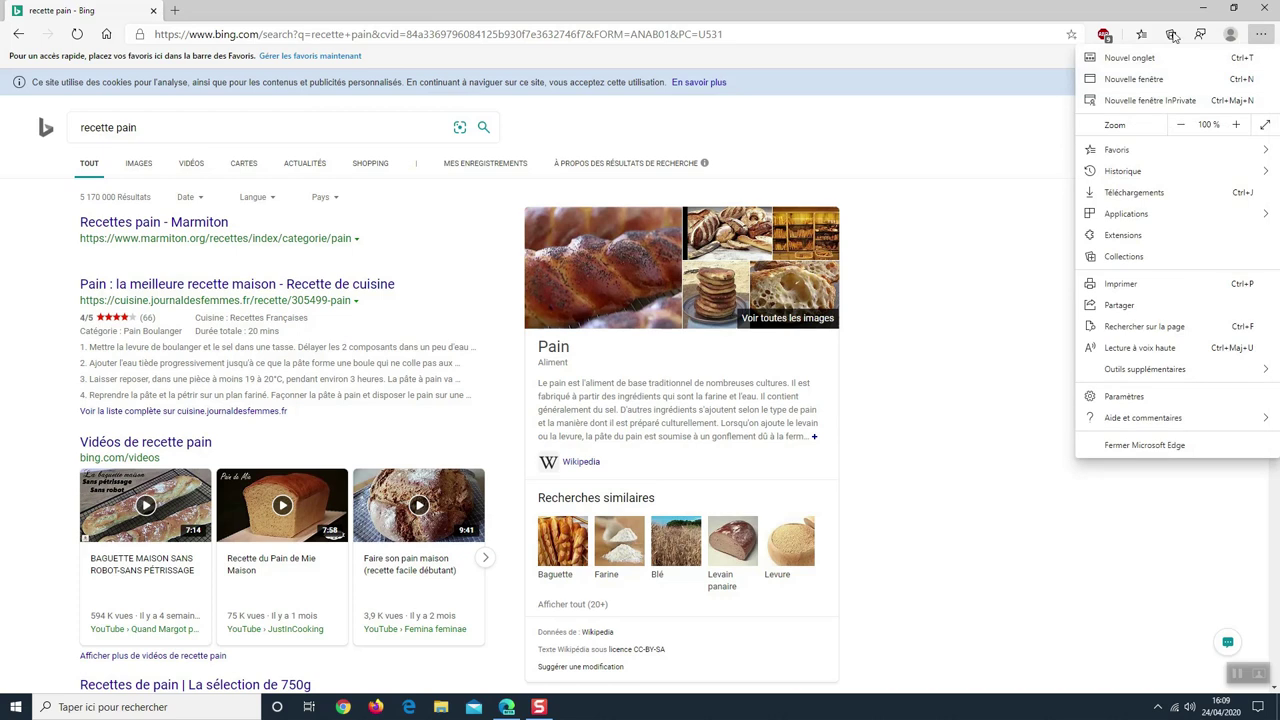
{"action": "left_click", "coordinate": [1103, 400]}
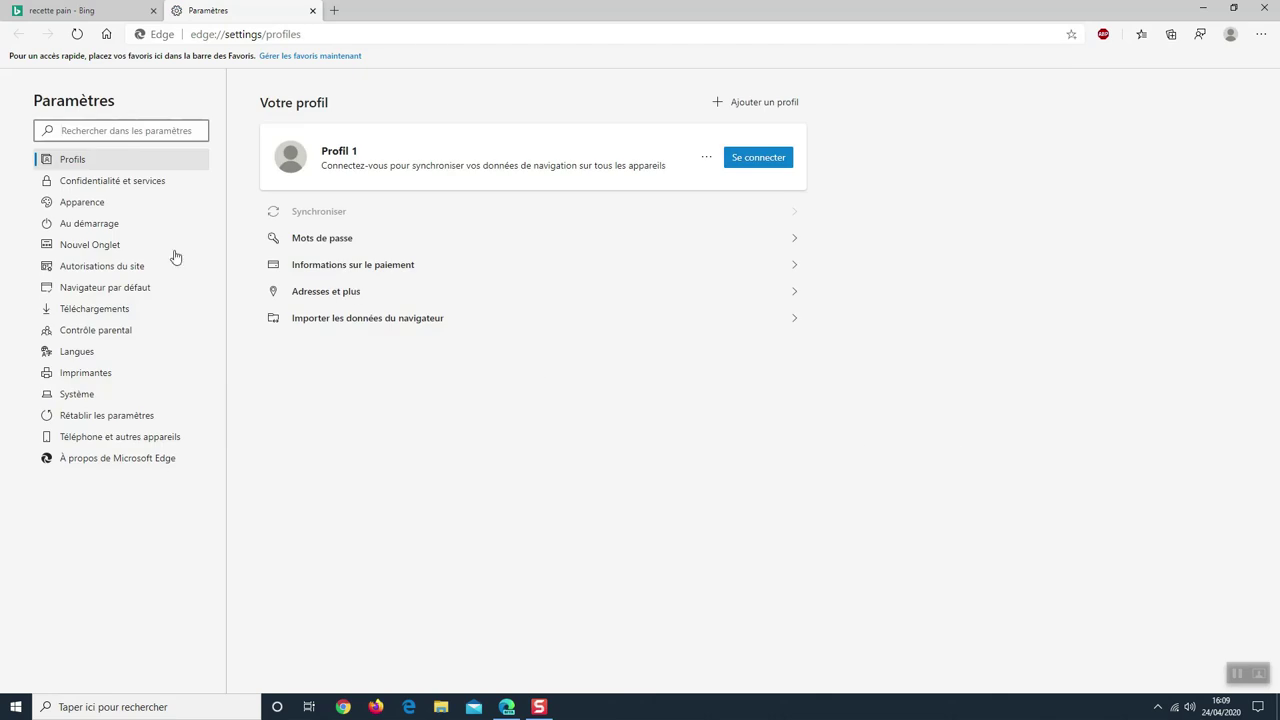
{"action": "left_click", "coordinate": [81, 188]}
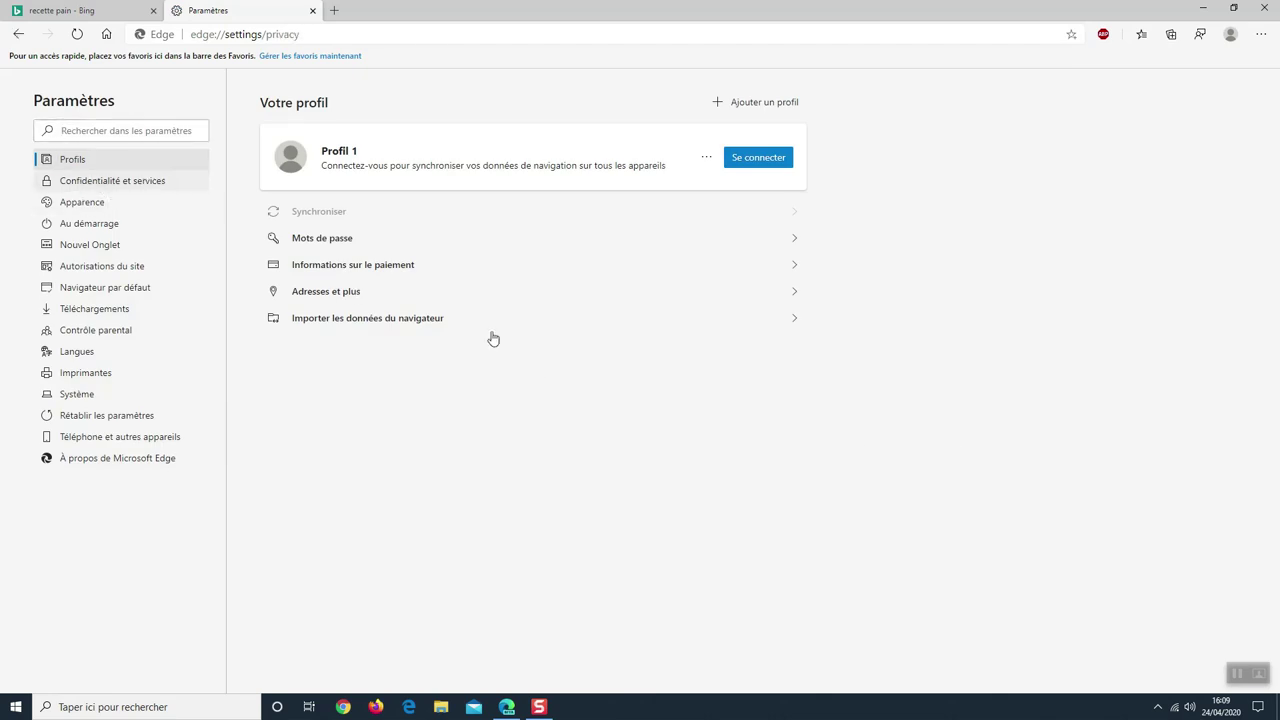
{"action": "scroll", "coordinate": [1119, 497], "scroll_direction": "down", "scroll_amount": 6}
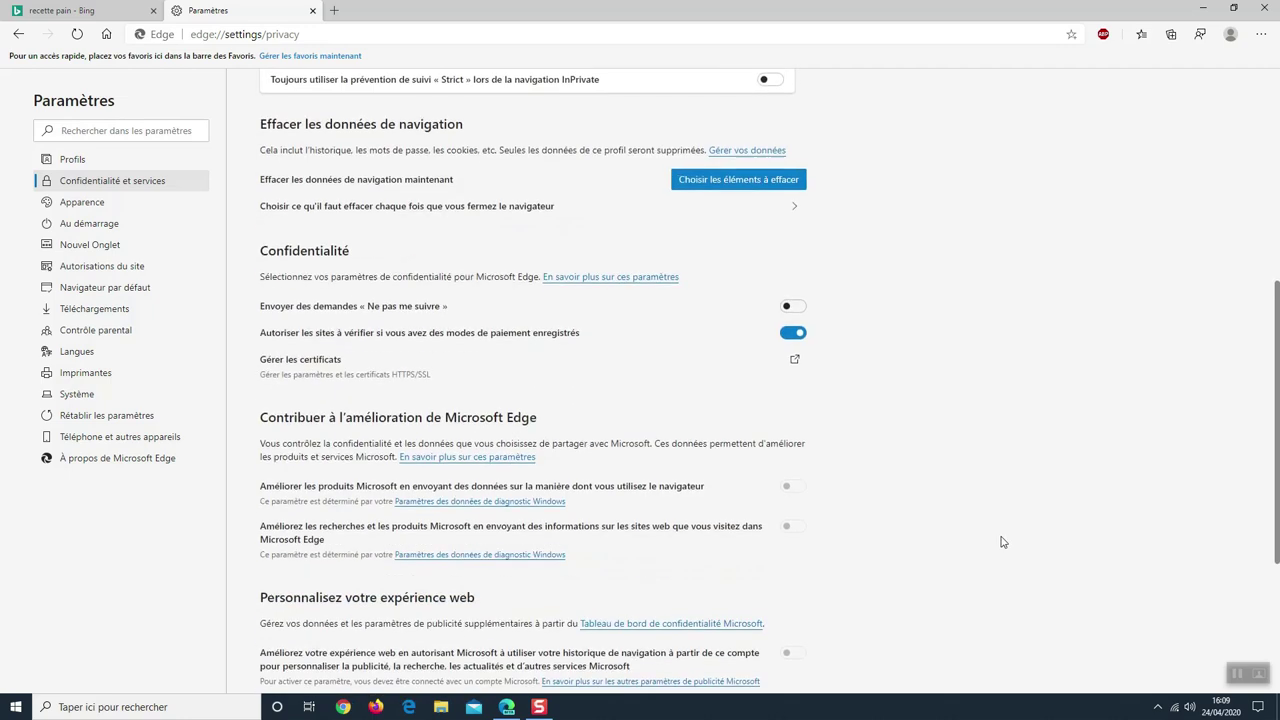
{"action": "scroll", "coordinate": [1003, 542], "scroll_direction": "down", "scroll_amount": 1}
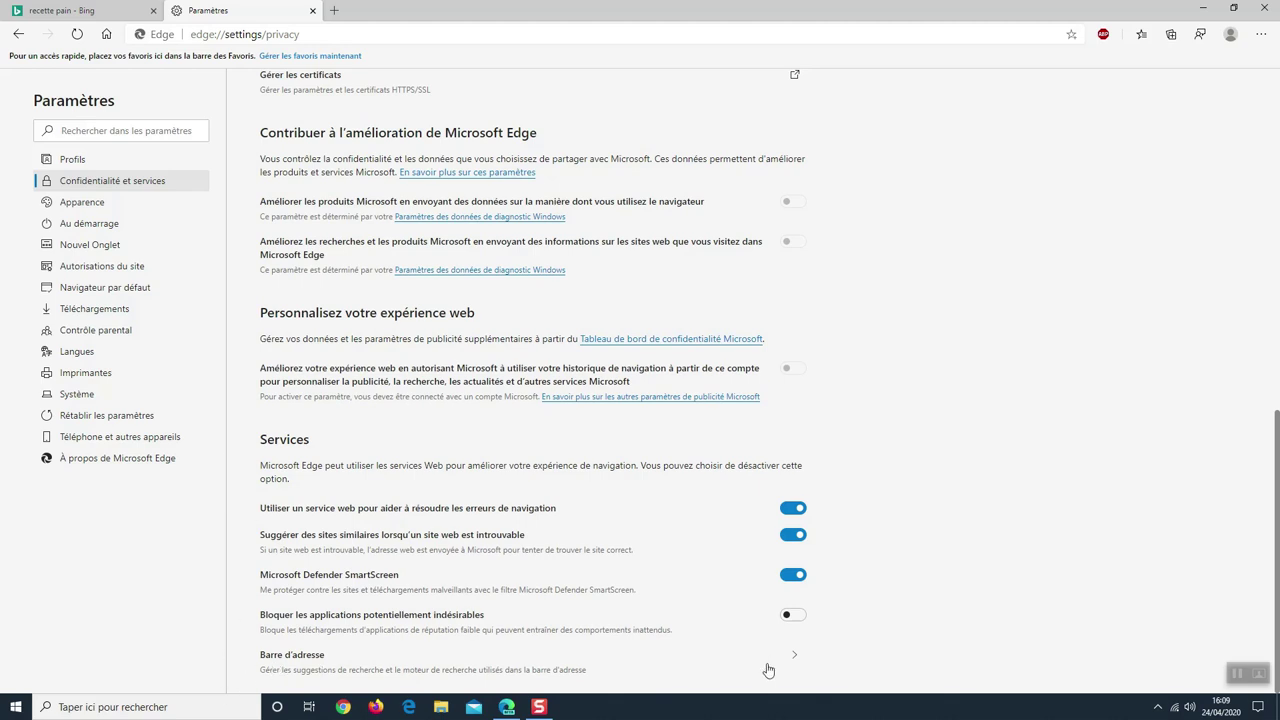
{"action": "left_click", "coordinate": [291, 659]}
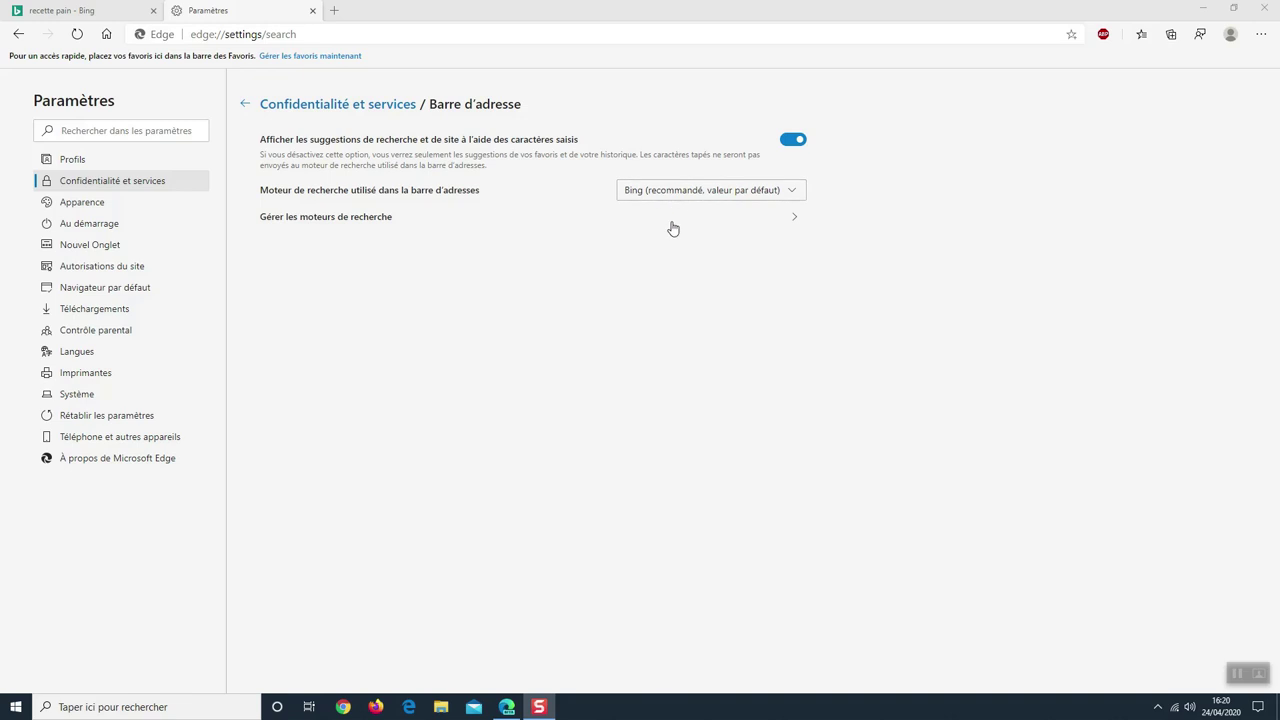
Set the address bar search engine to Qwant and make searches in new tabs use Barre d'adresse.
{"action": "left_click", "coordinate": [795, 194]}
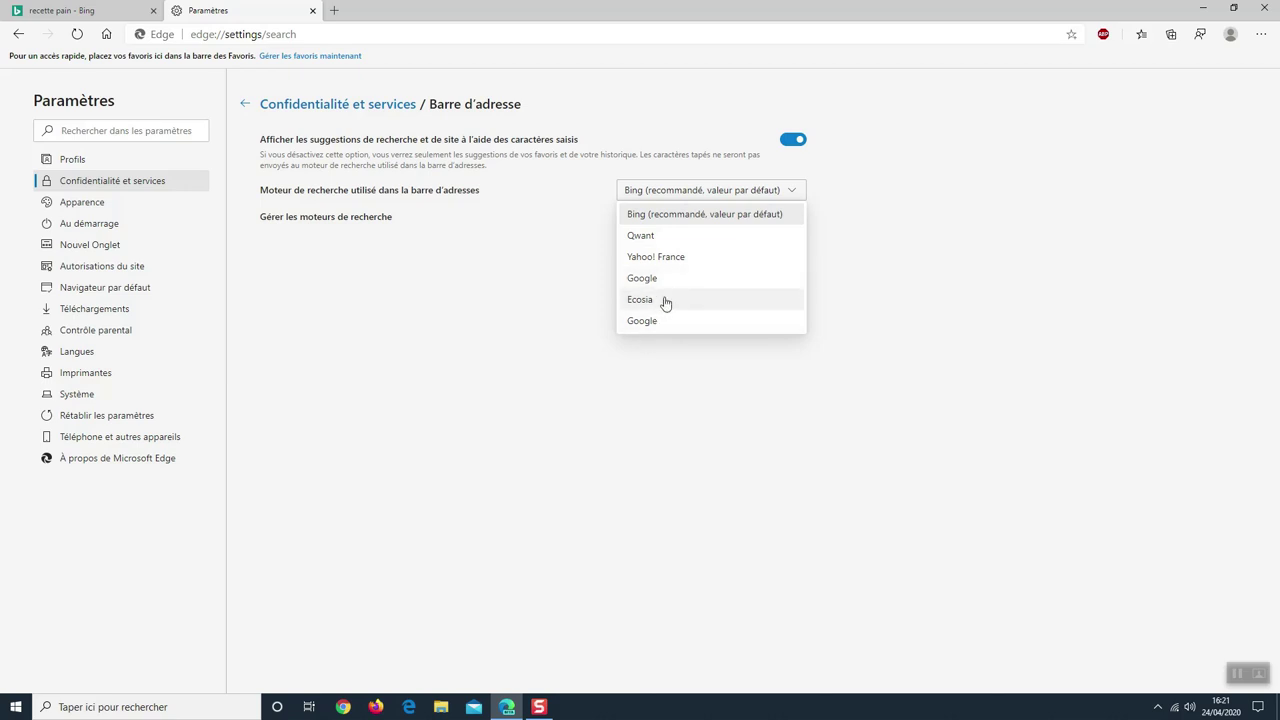
{"action": "left_click", "coordinate": [675, 241]}
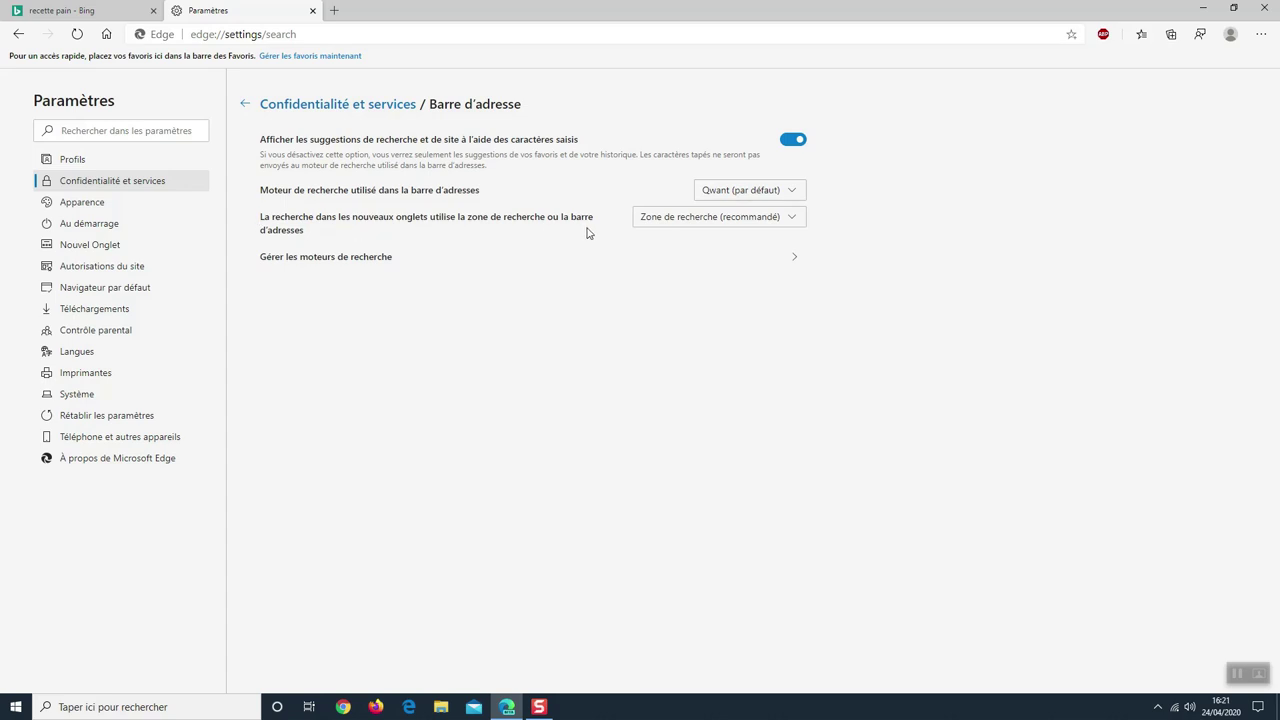
{"action": "left_click", "coordinate": [689, 224]}
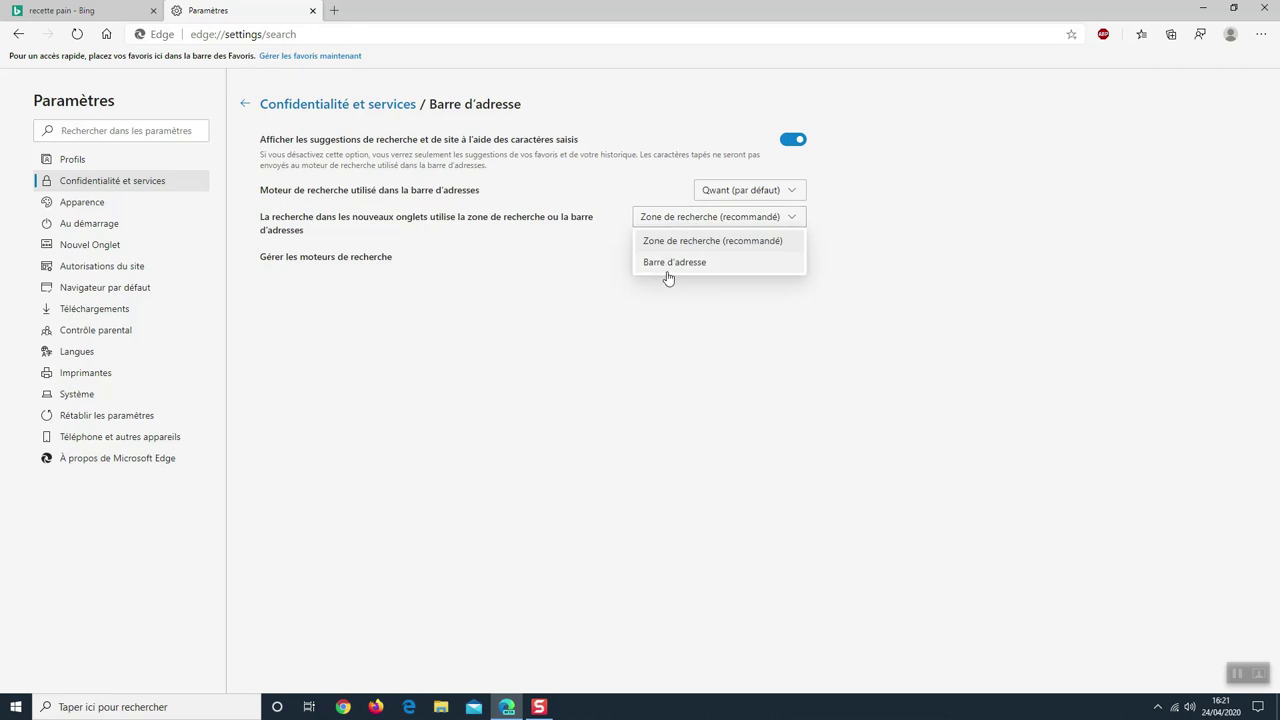
{"action": "left_click", "coordinate": [675, 263]}
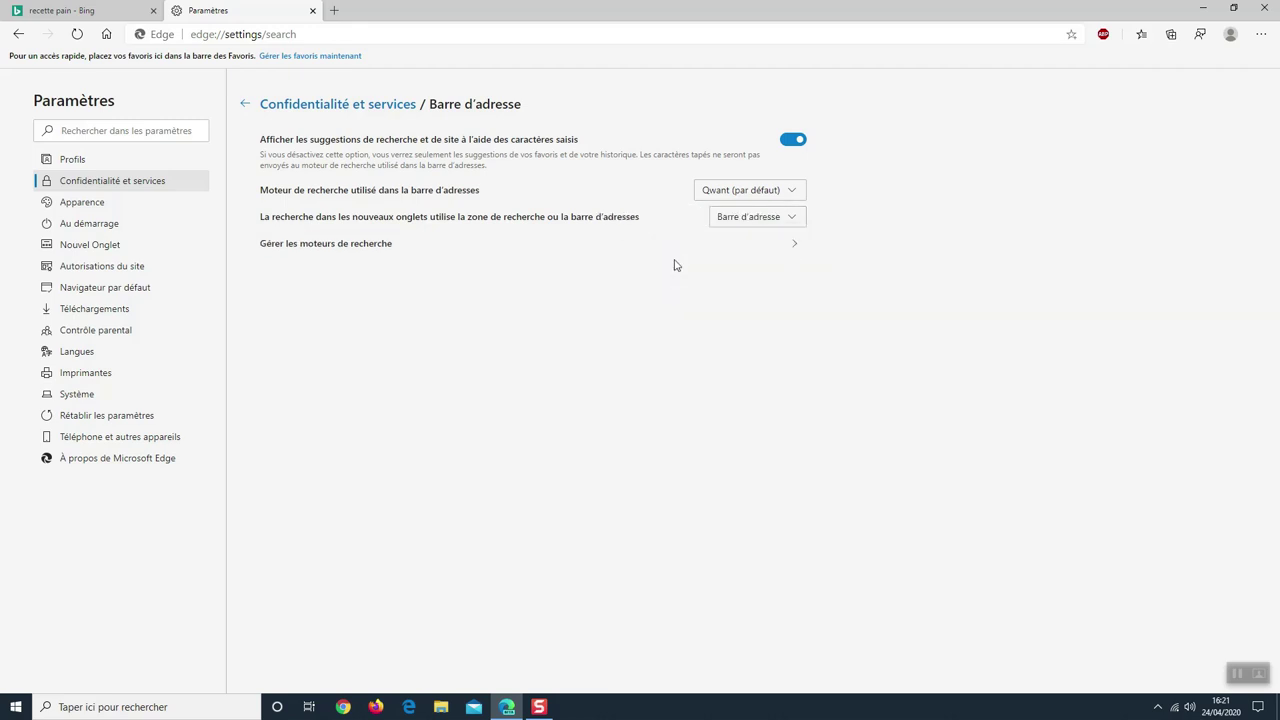
Search for "recette pain" from the address bar of a new tab to test the Qwant engine.
{"action": "left_click", "coordinate": [331, 11]}
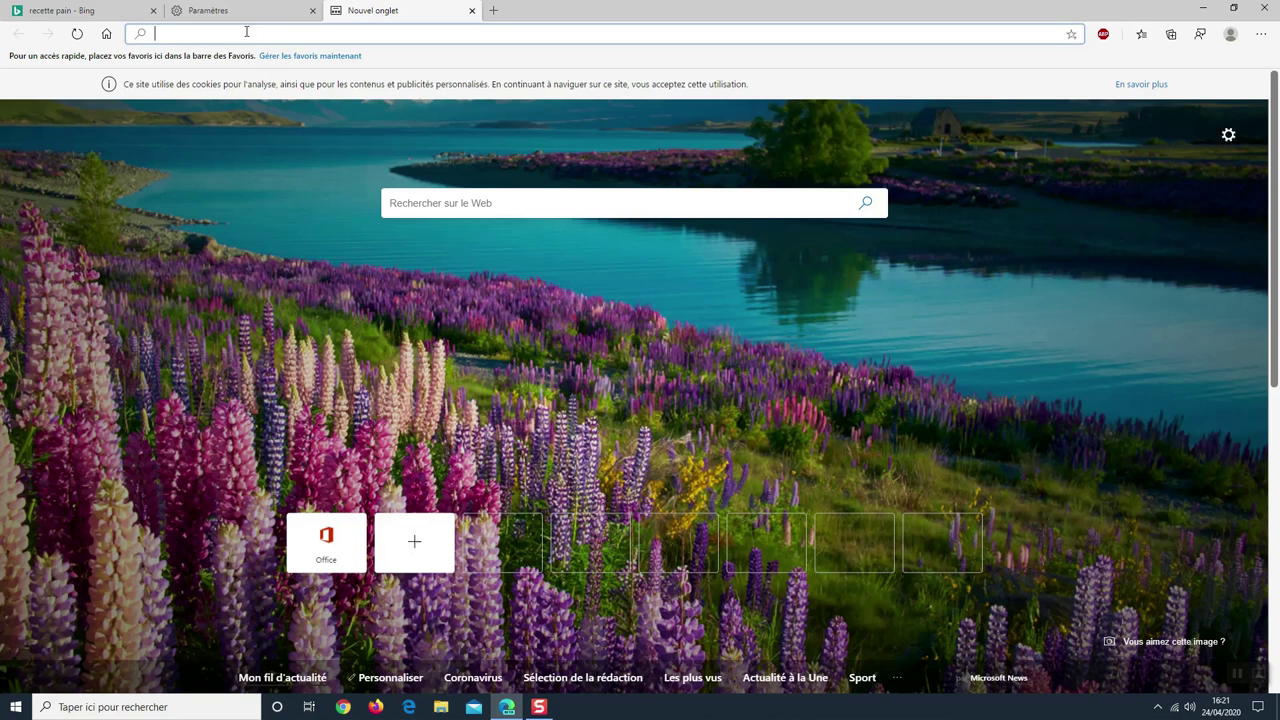
{"action": "type", "text": "recet"}
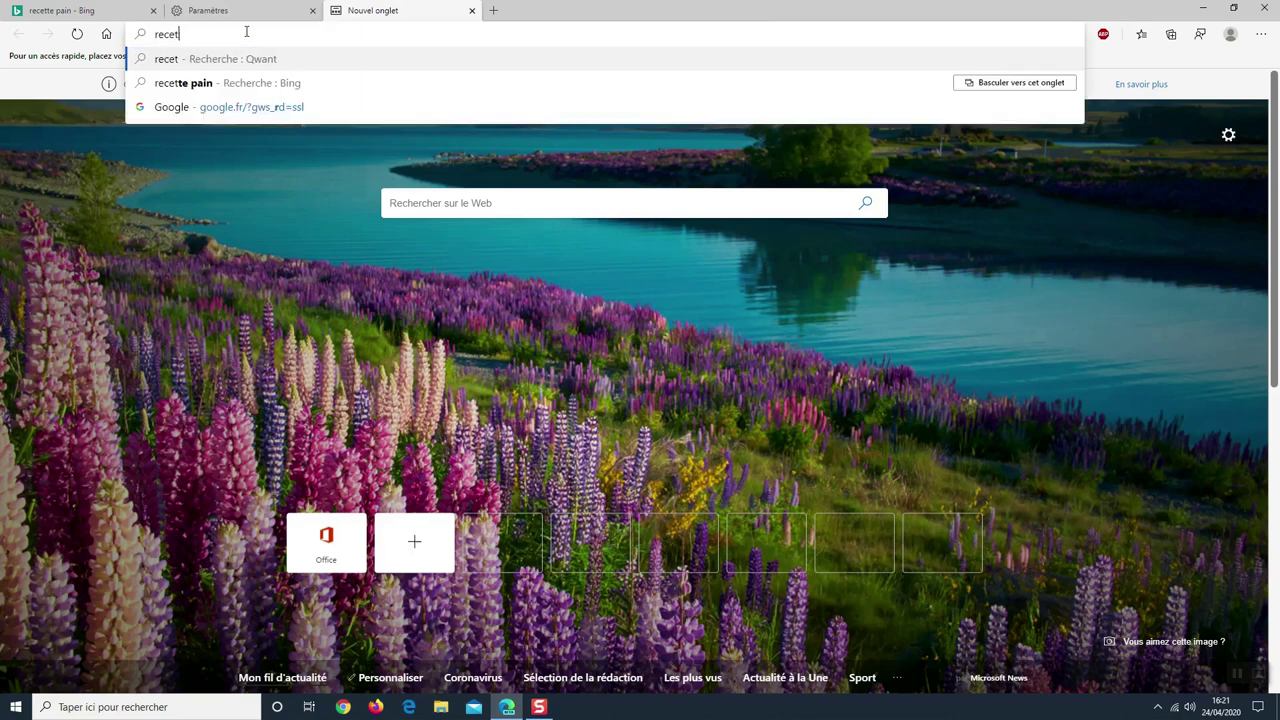
{"action": "type", "text": "te pain"}
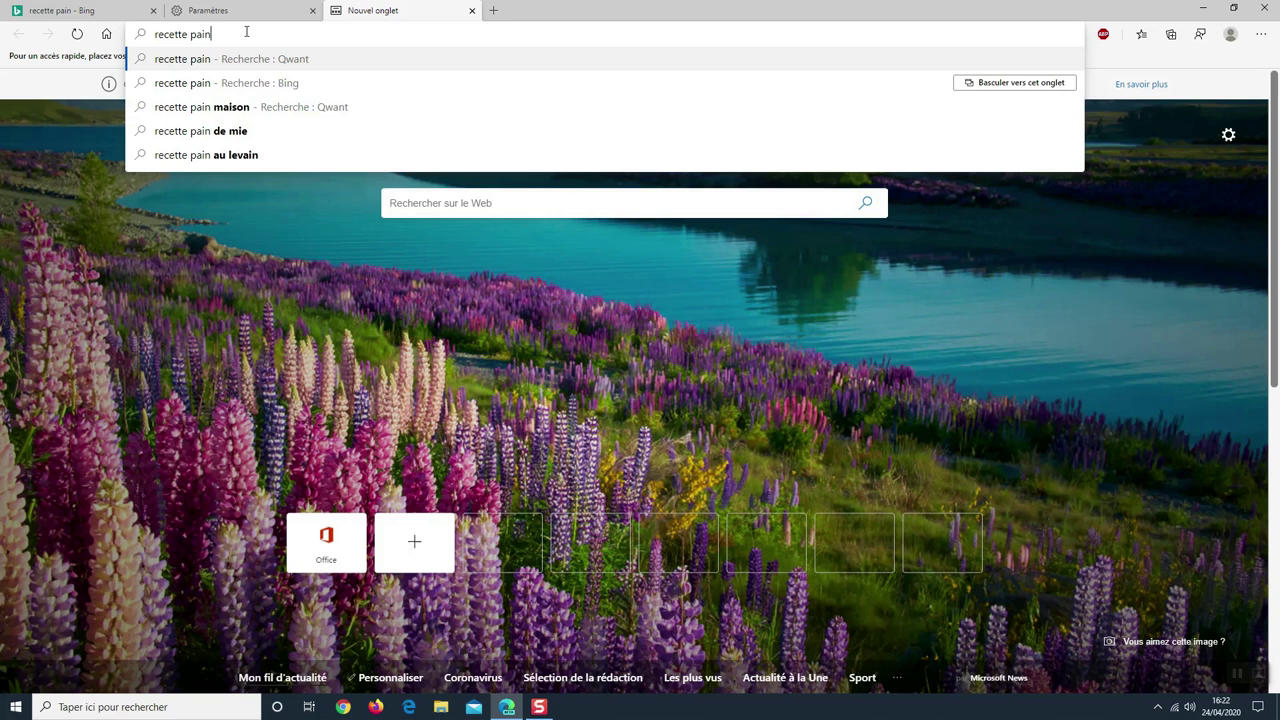
{"action": "key", "text": "Return"}
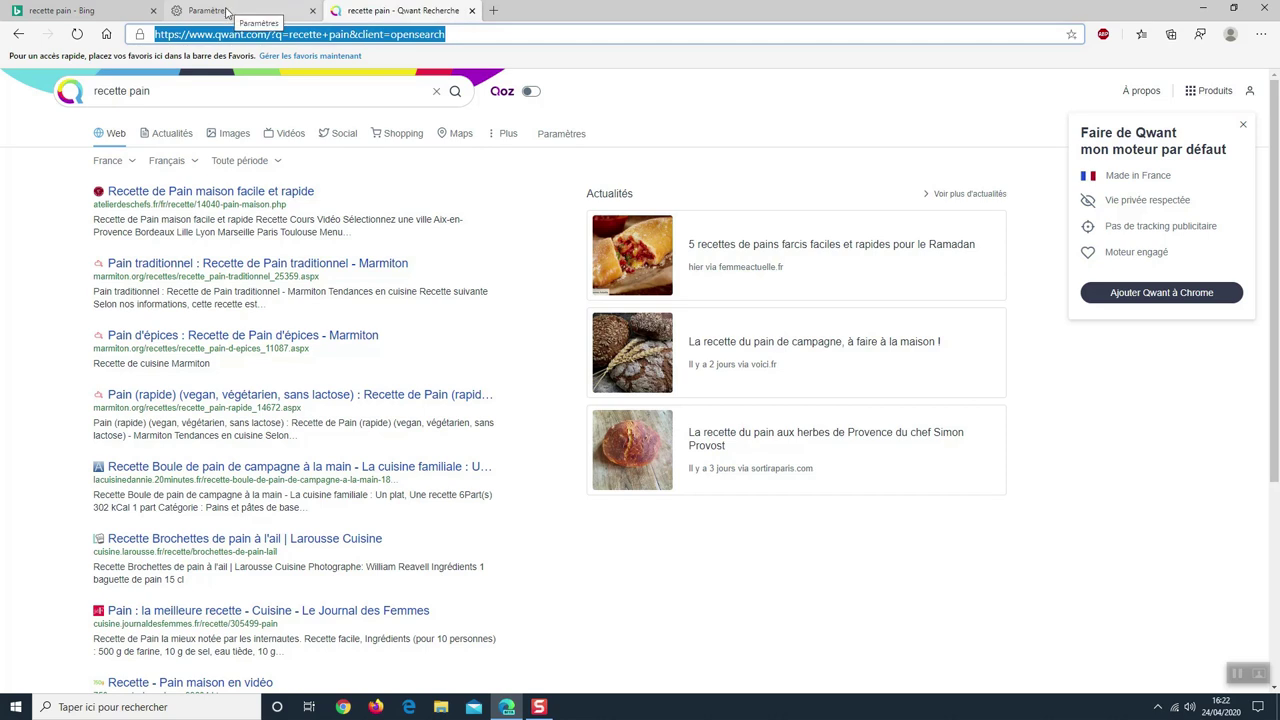
Look for "duck duck go" among the managed search engines, and begin a new search engine entry named DuckDuckGo.
{"action": "left_click", "coordinate": [226, 12]}
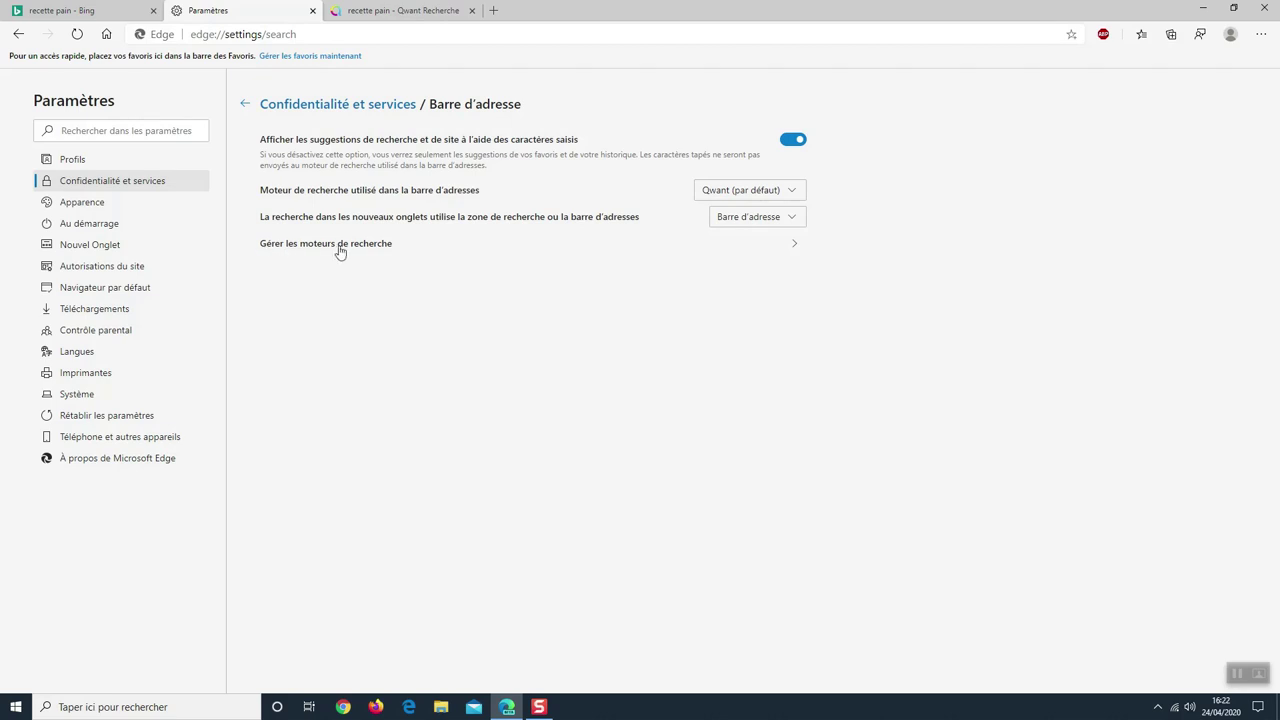
{"action": "left_click", "coordinate": [797, 250]}
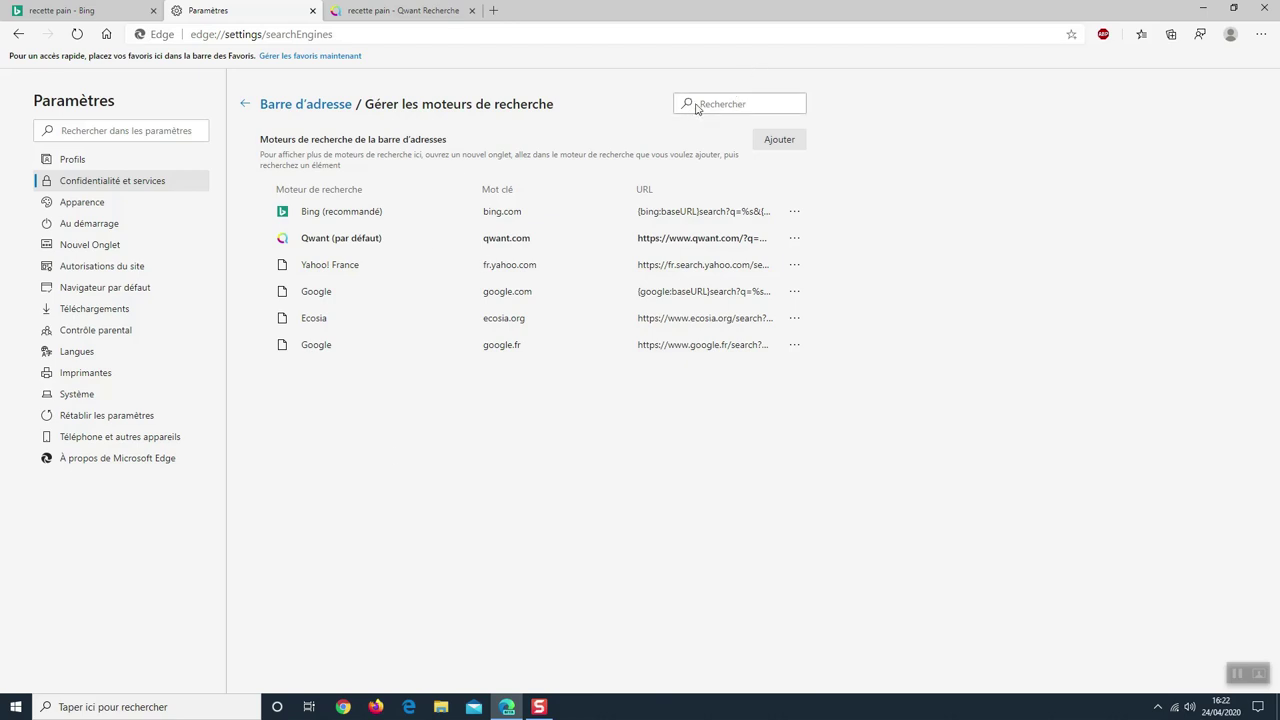
{"action": "left_click", "coordinate": [732, 103]}
{"action": "type", "text": "duck"}
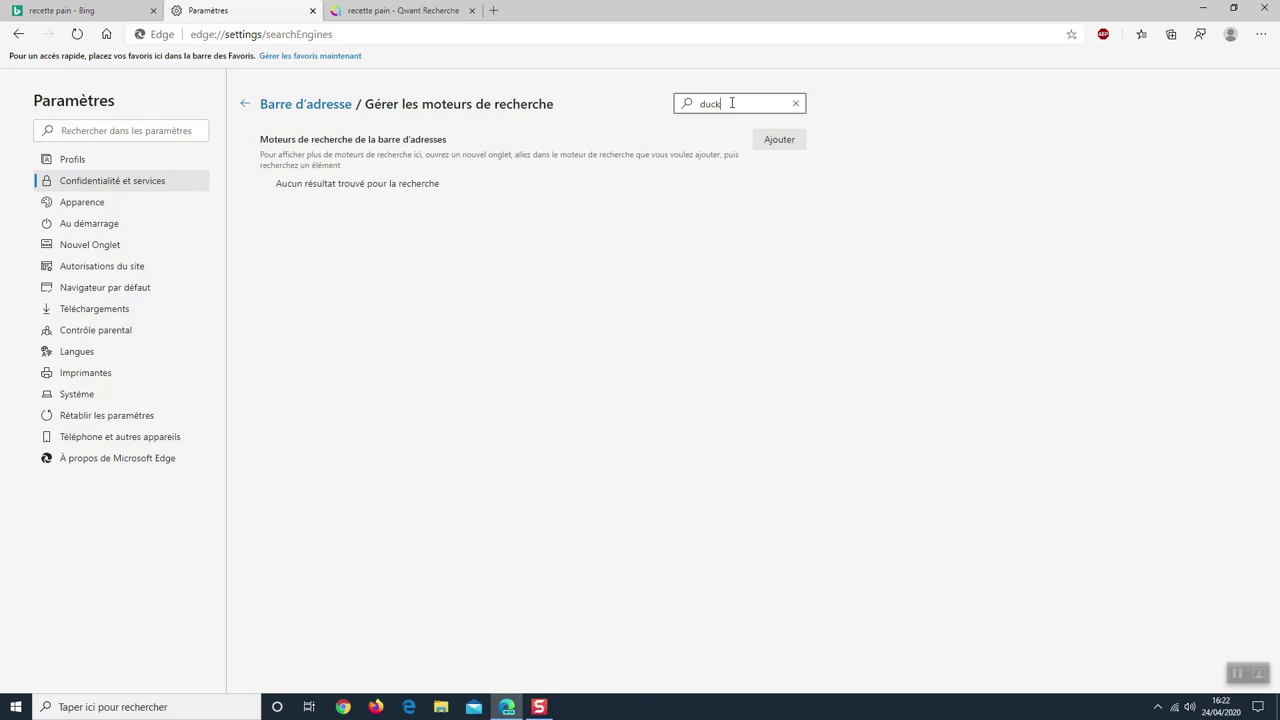
{"action": "type", "text": " duck go"}
{"action": "left_click", "coordinate": [793, 144]}
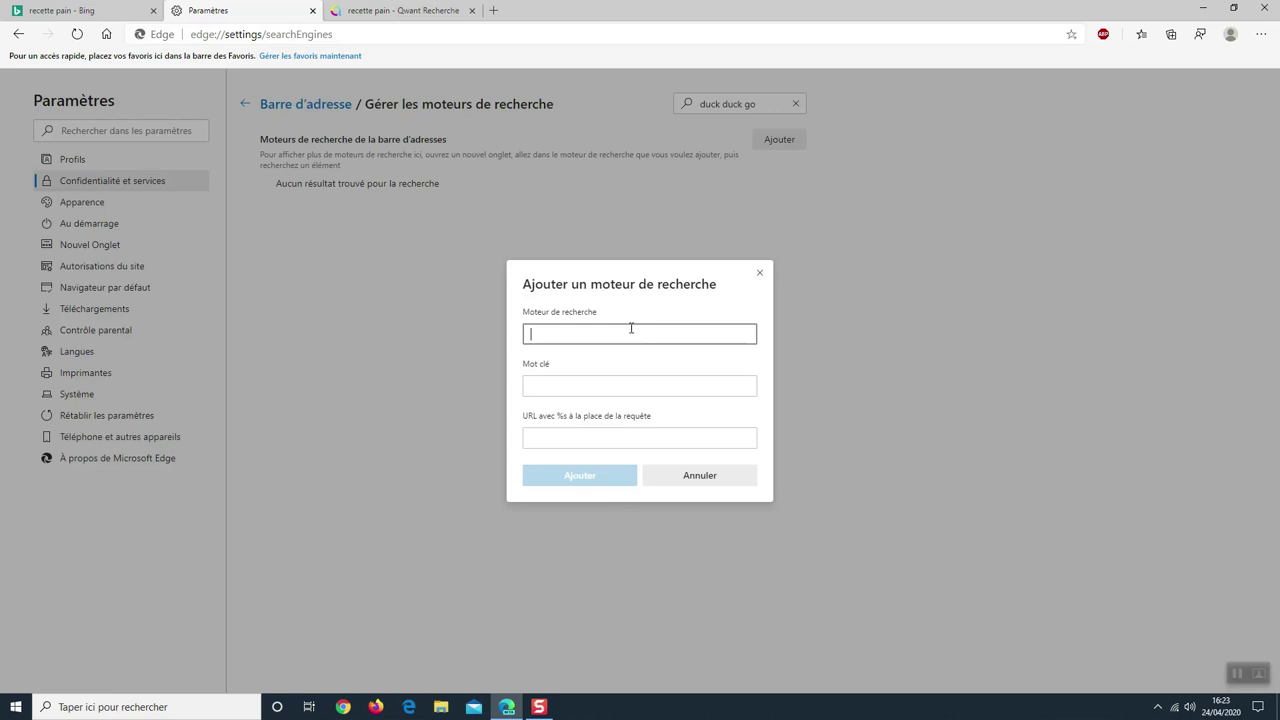
{"action": "type", "text": "DuckDuckGo"}
Find duckduckgo through a web search in a new tab and open its official site.
{"action": "left_click", "coordinate": [494, 12]}
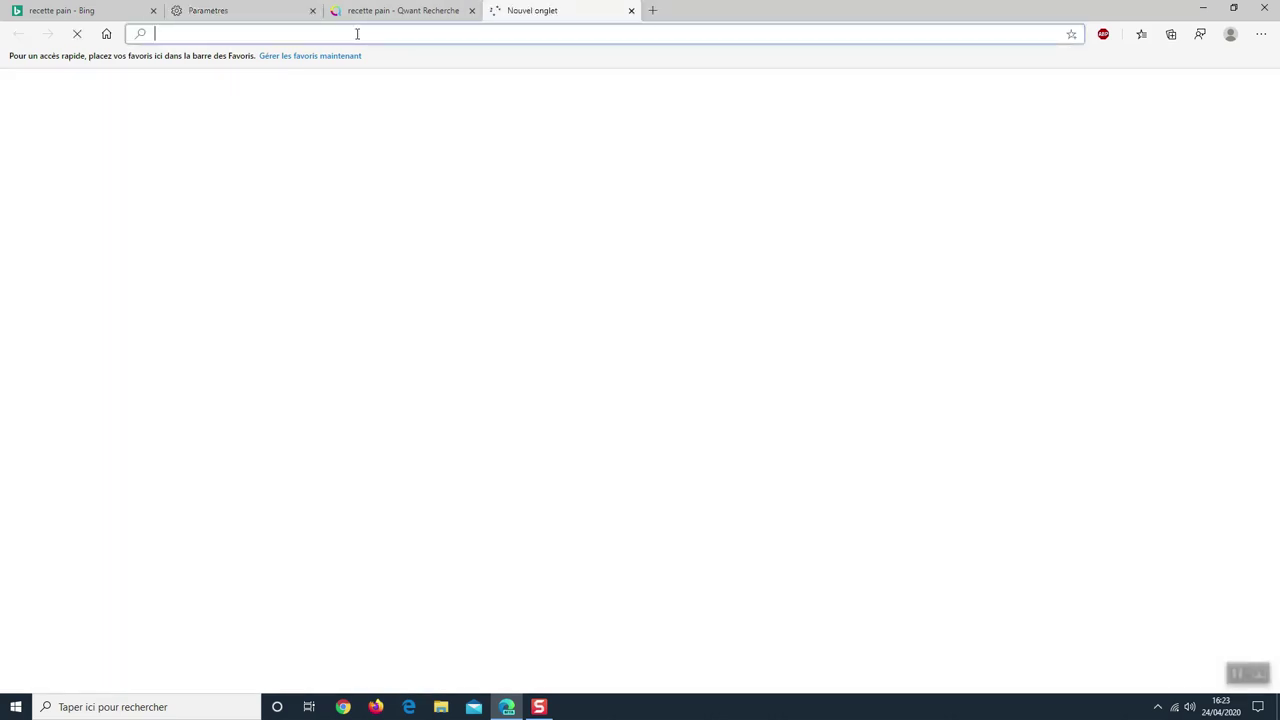
{"action": "type", "text": "duckdu"}
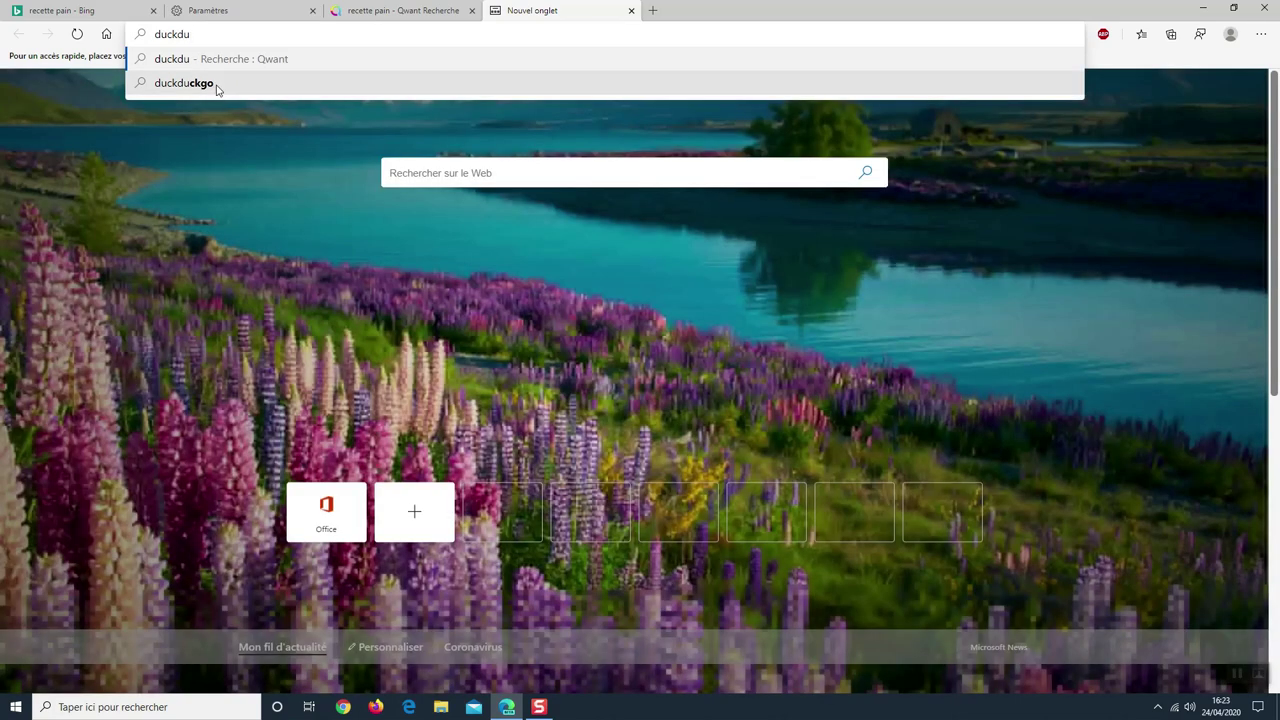
{"action": "left_click", "coordinate": [218, 85]}
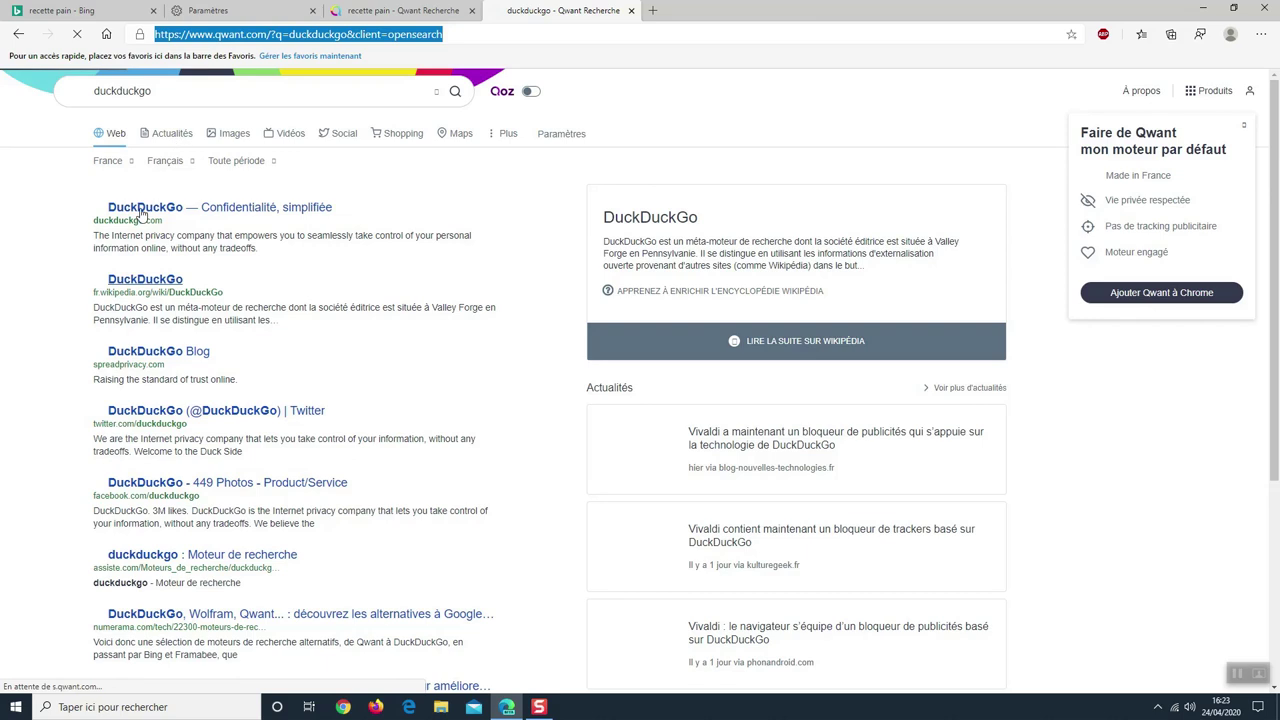
{"action": "left_click", "coordinate": [138, 207]}
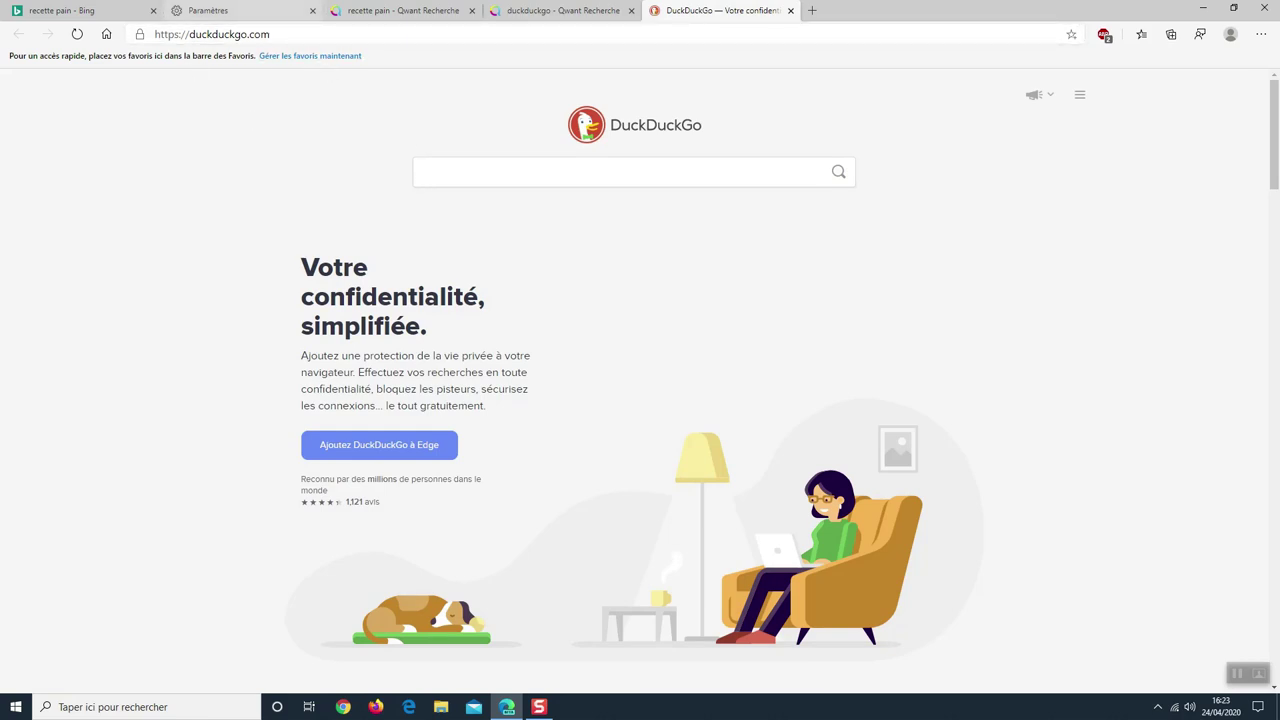
Copy the DuckDuckGo site's address and paste it as the URL of the new search engine entry.
{"action": "left_click", "coordinate": [160, 34]}
{"action": "key", "text": "ctrl+c"}
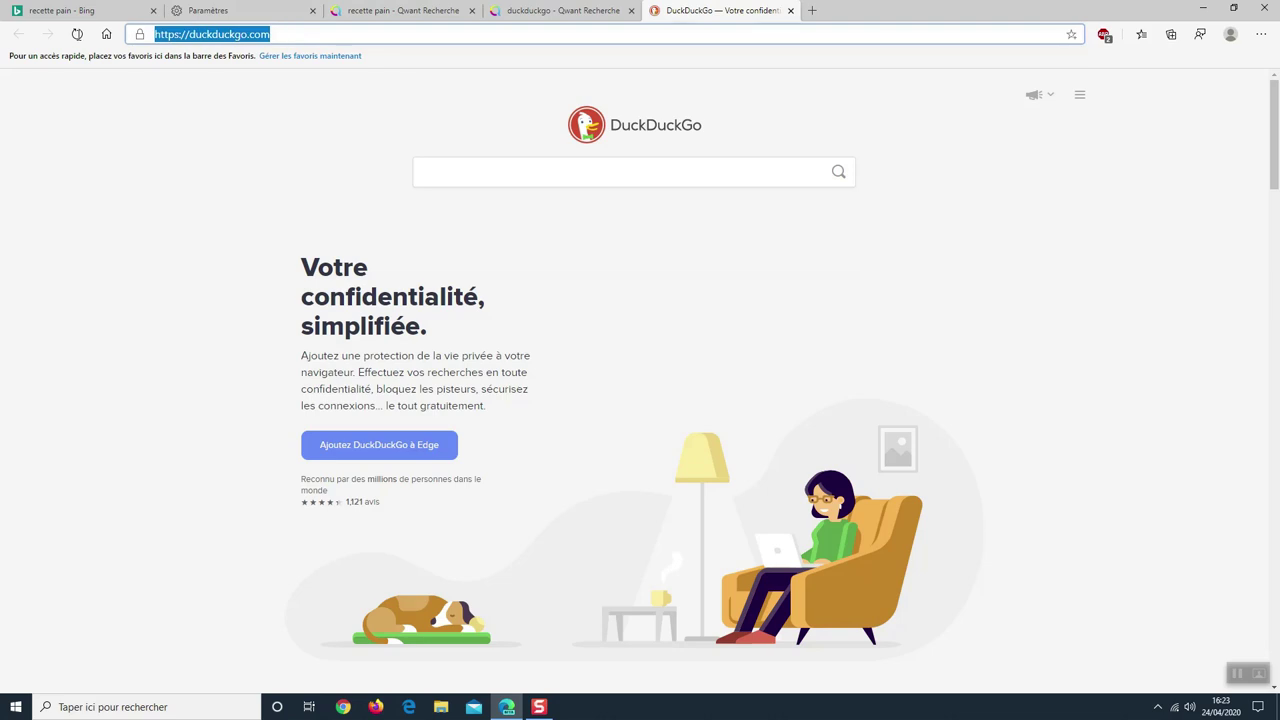
{"action": "right_click", "coordinate": [218, 38]}
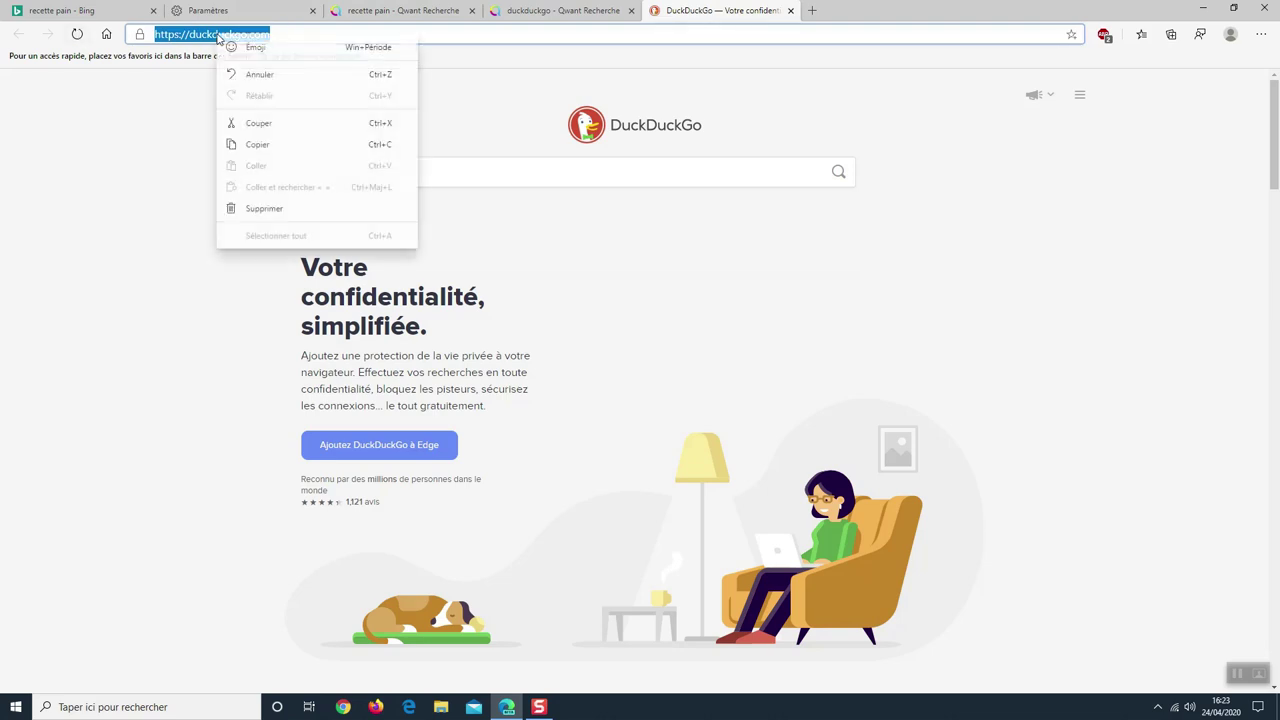
{"action": "left_click", "coordinate": [257, 146]}
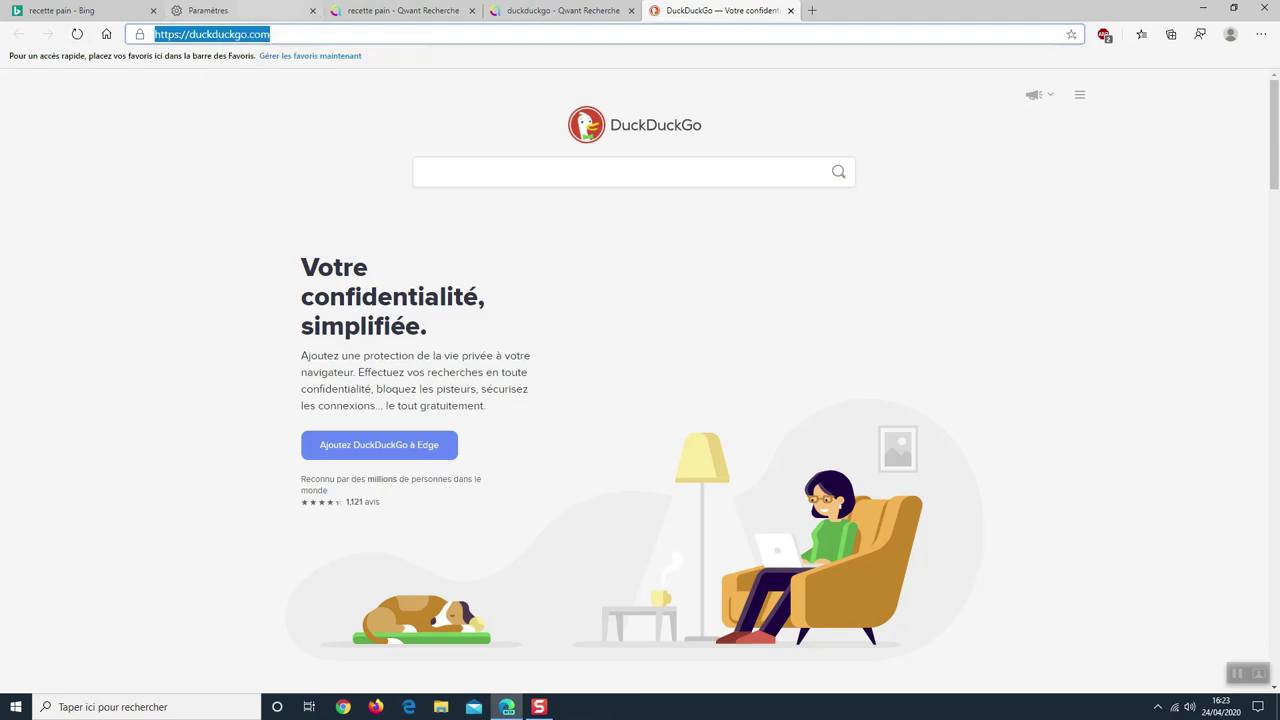
{"action": "left_click", "coordinate": [240, 16]}
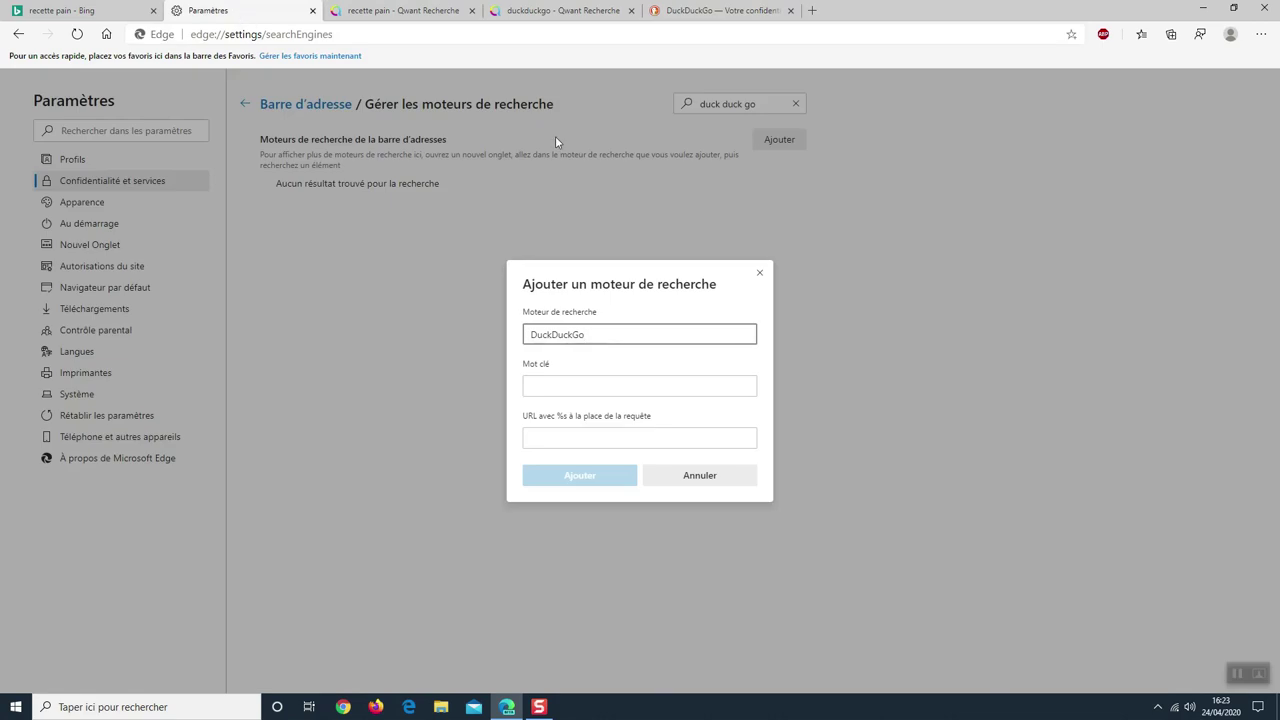
{"action": "right_click", "coordinate": [538, 439]}
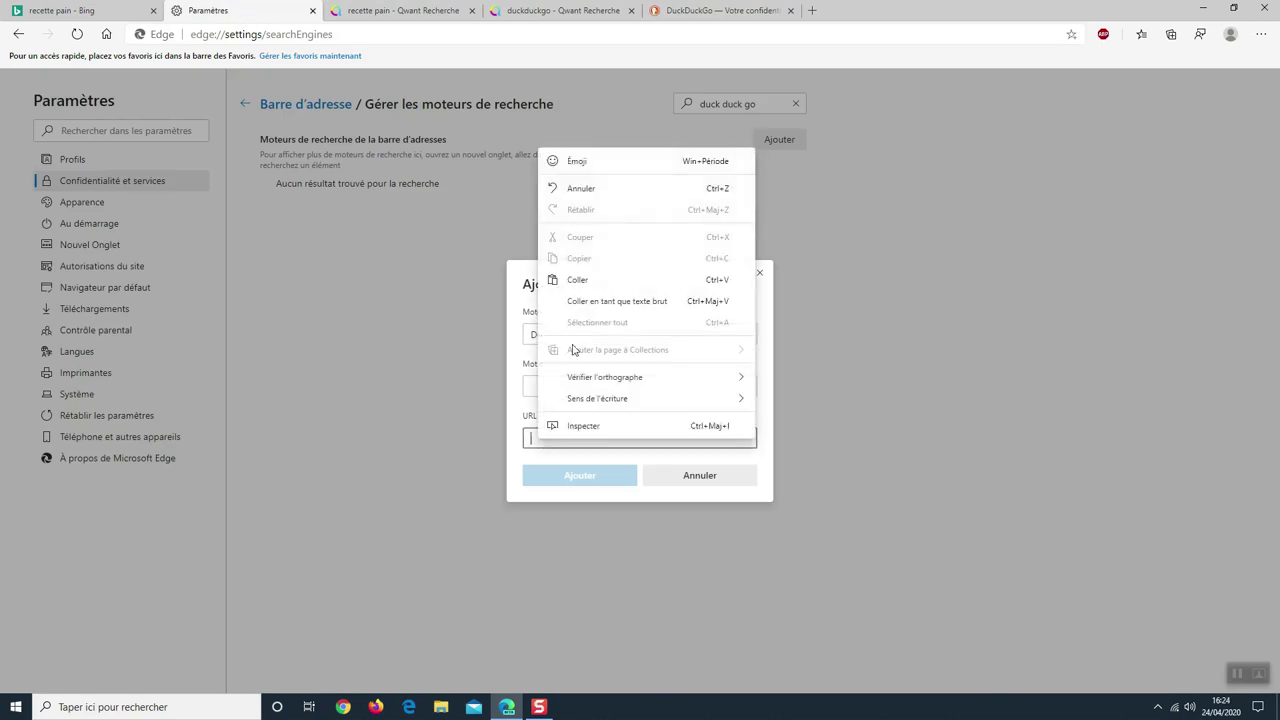
{"action": "left_click", "coordinate": [598, 281]}
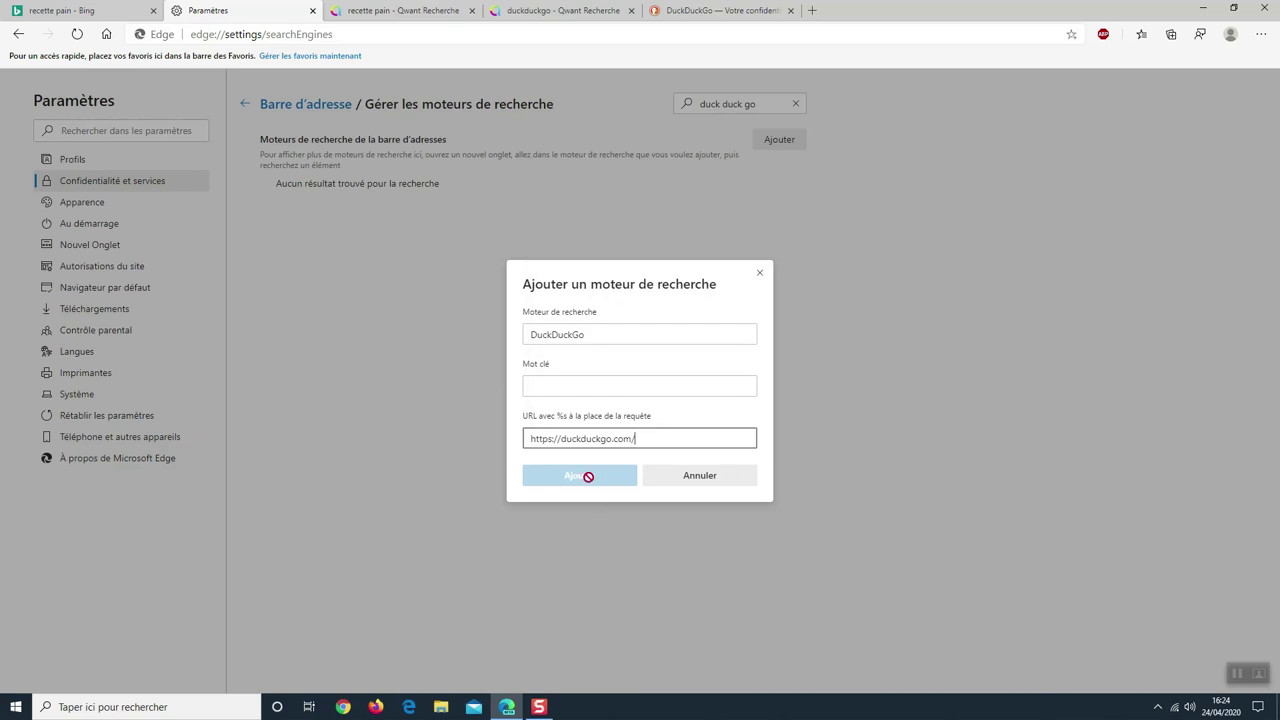
Set the new DuckDuckGo search engine's keyword to "duckduckgo" and add the entry.
{"action": "left_click", "coordinate": [561, 392]}
{"action": "type", "text": "duck g"}
{"action": "key", "text": "BackSpace"}
{"action": "key", "text": "BackSpace"}
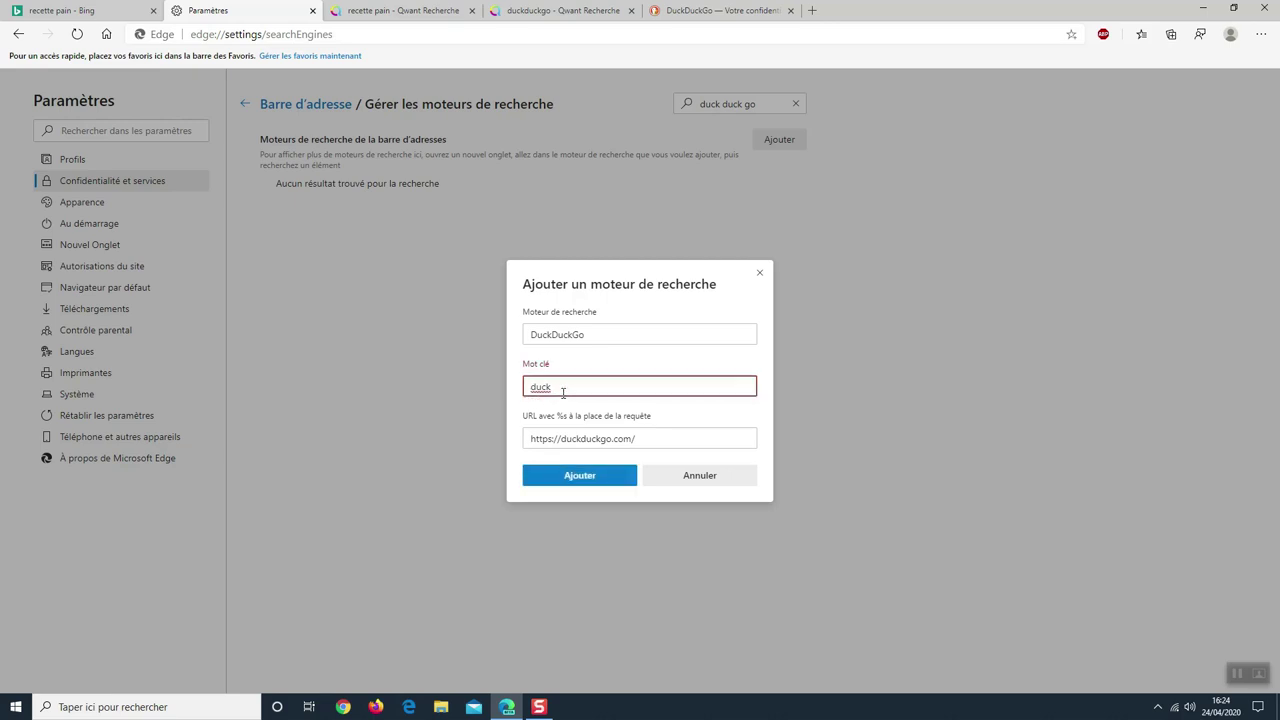
{"action": "type", "text": "duck"}
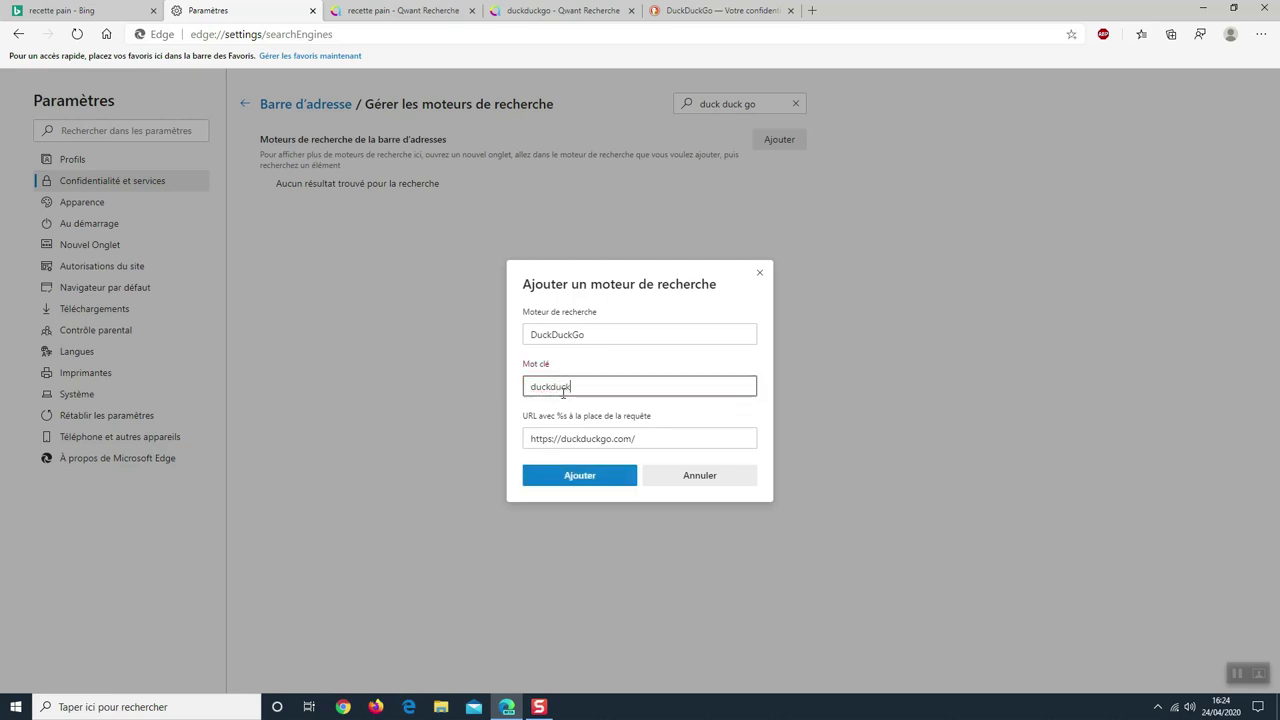
{"action": "type", "text": "go"}
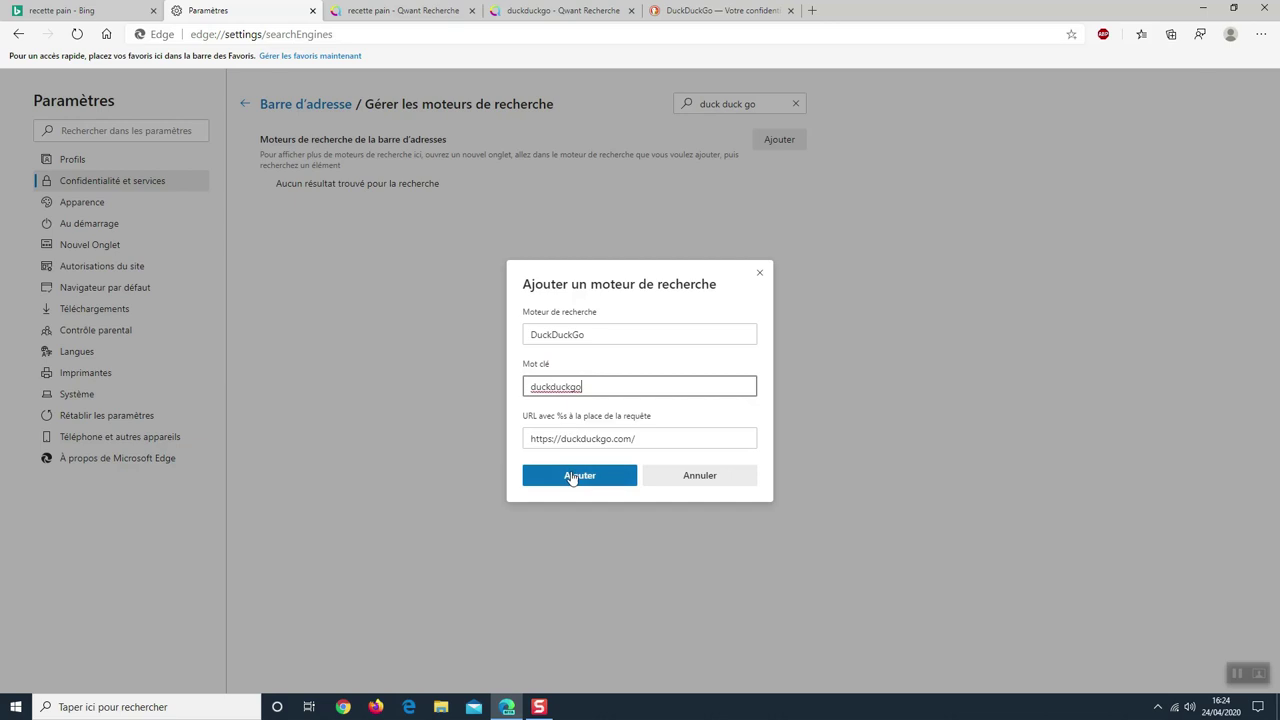
{"action": "left_click", "coordinate": [573, 478]}
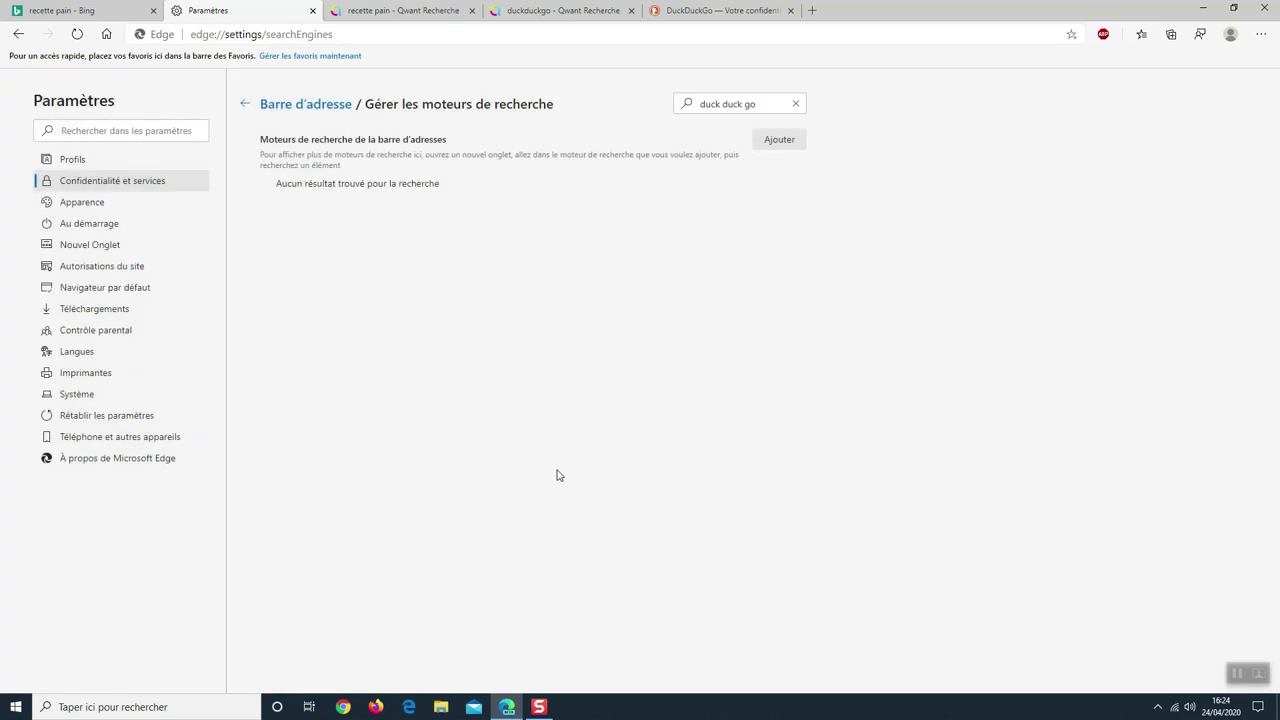
Check the managed search engines list for the added DuckDuckGo entry, and open the choices for the address bar search engine.
{"action": "left_click", "coordinate": [245, 106]}
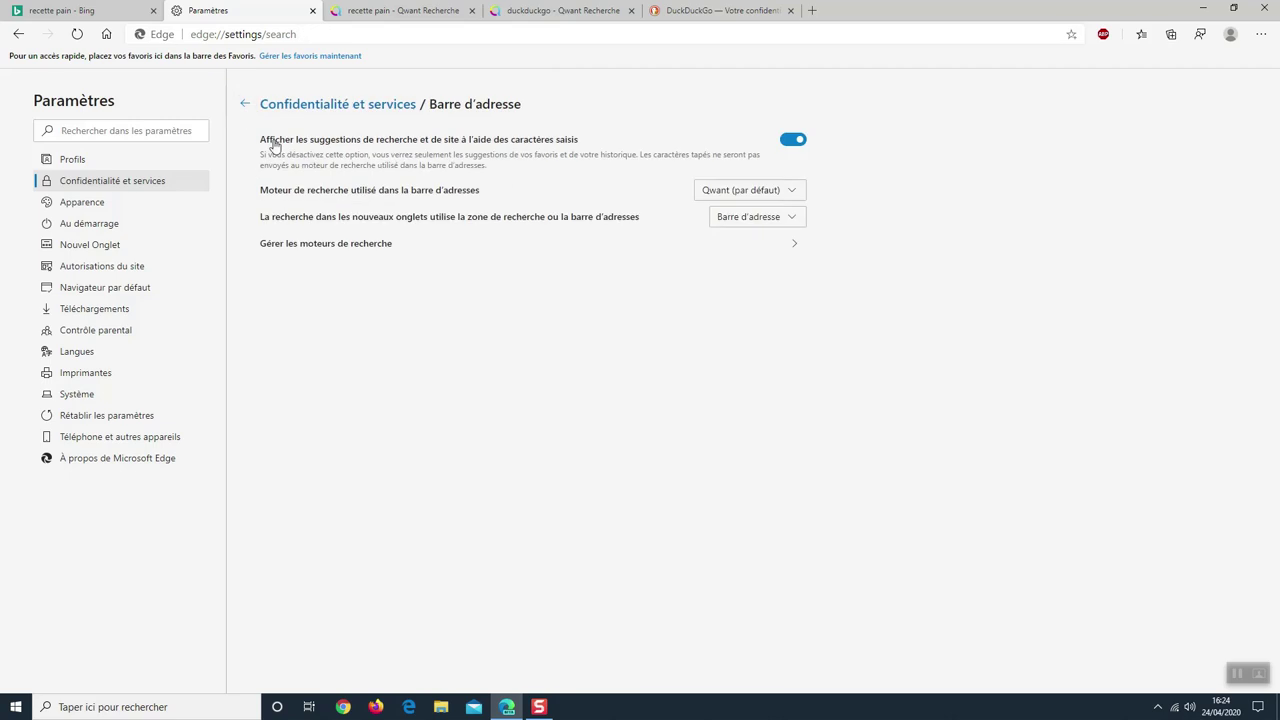
{"action": "left_click", "coordinate": [313, 250]}
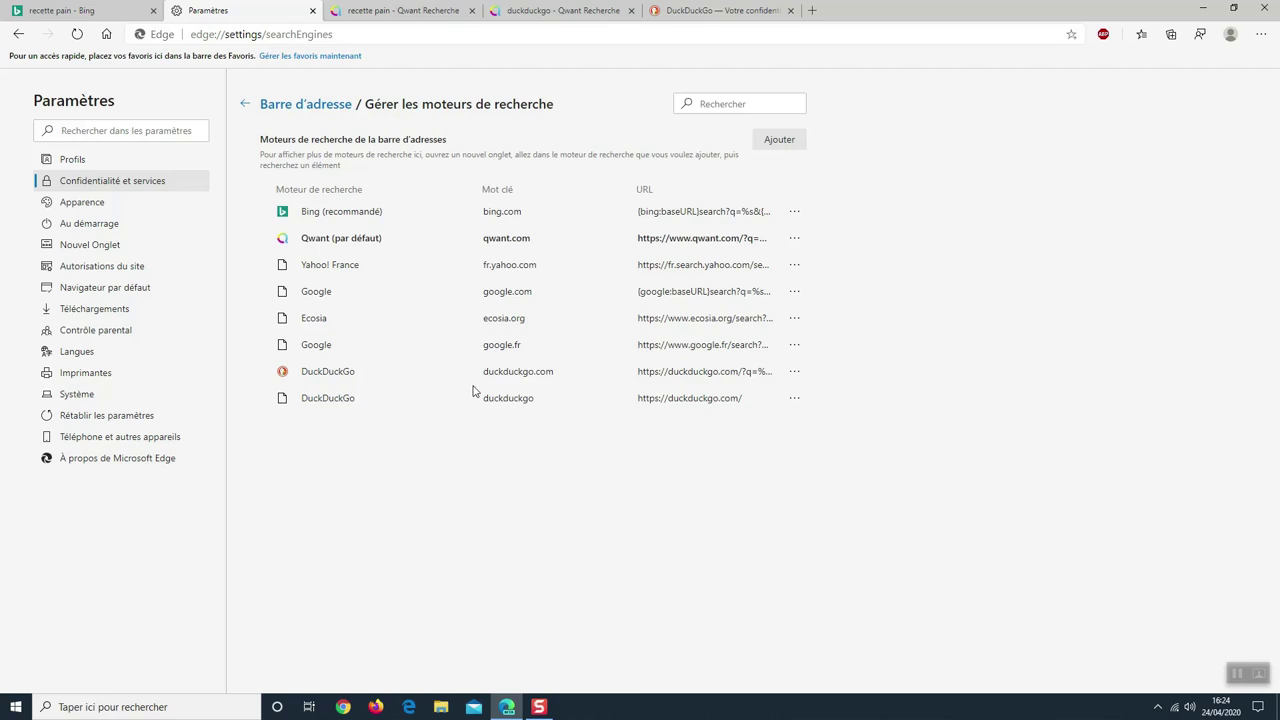
{"action": "left_click", "coordinate": [242, 108]}
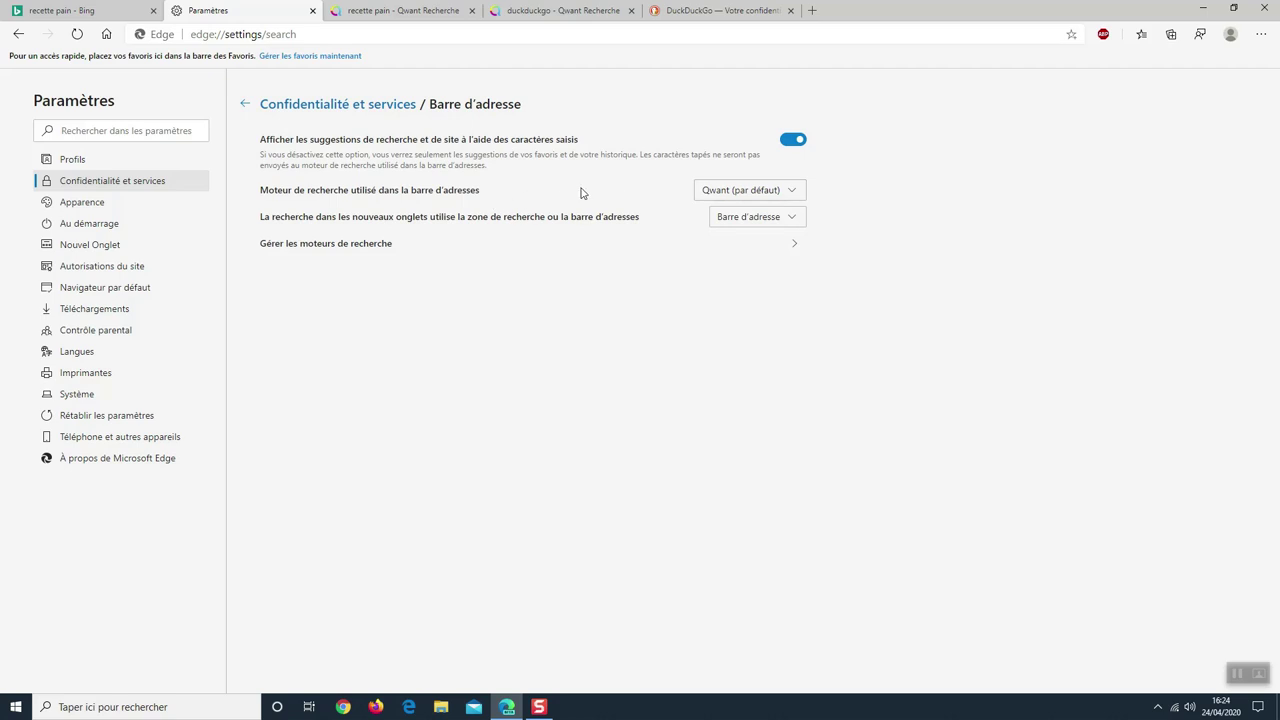
{"action": "left_click", "coordinate": [787, 198]}
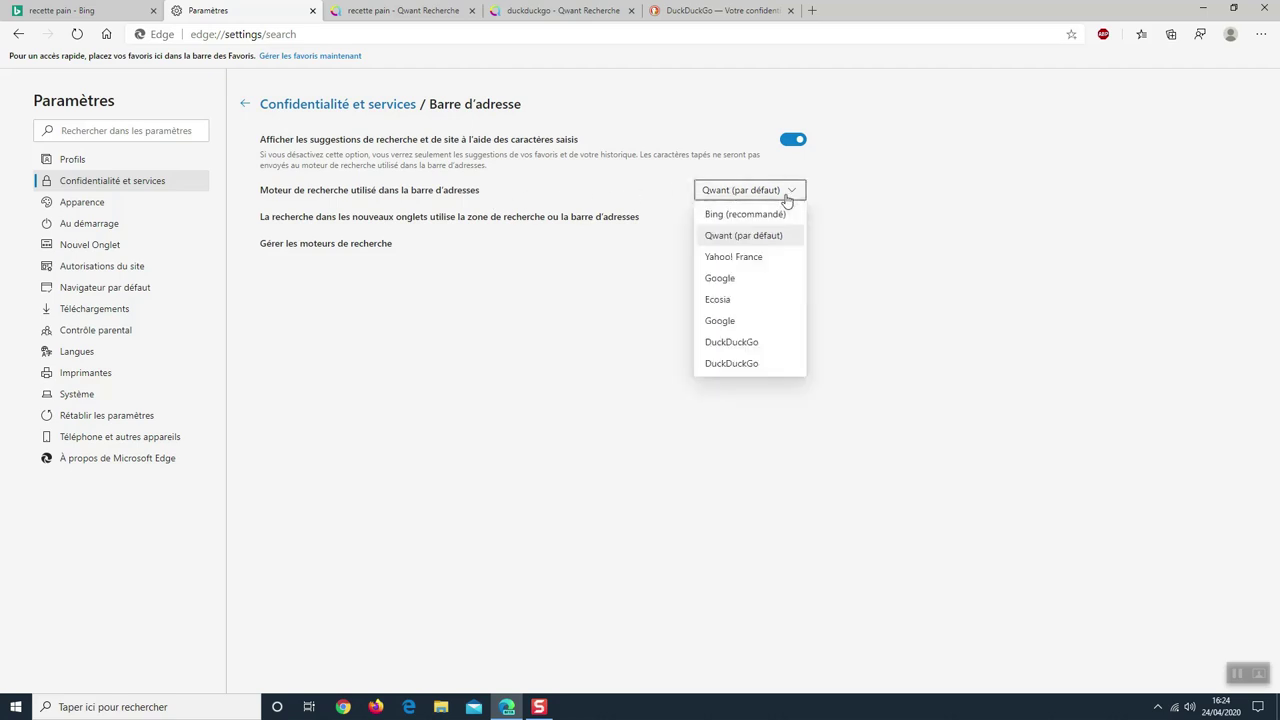